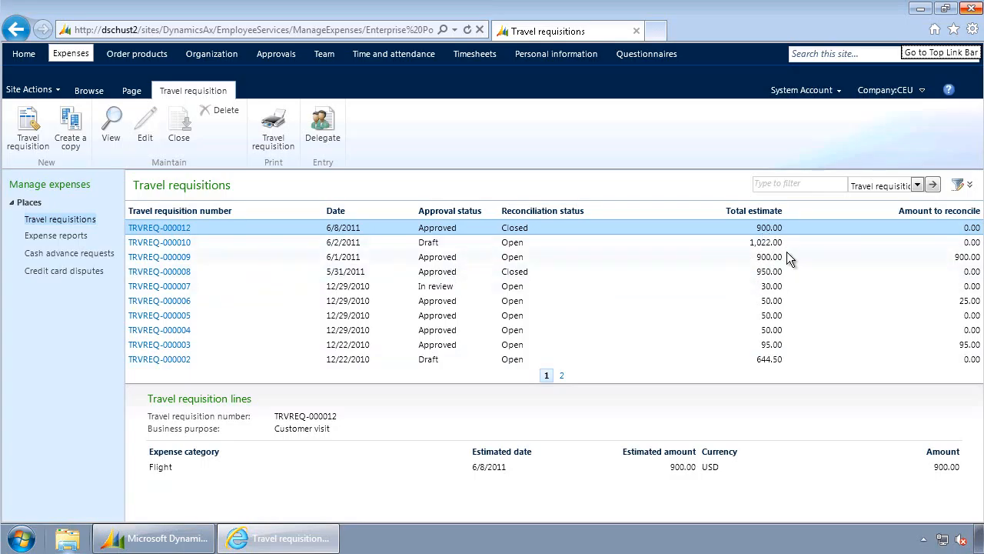
Review the expense lines of the travel requisitions dated 6/2/2011, 6/1/2011 and 6/8/2011
click(365, 241)
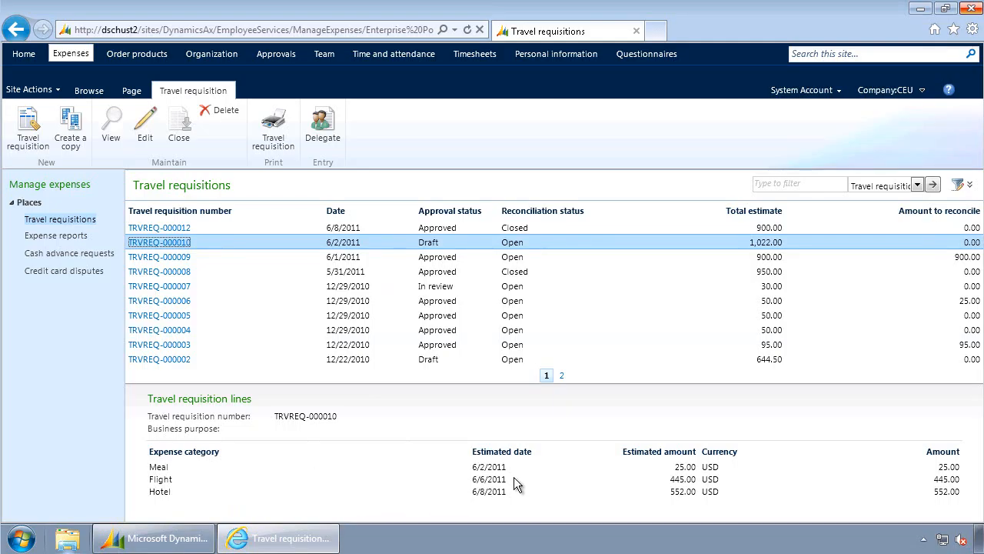
click(446, 257)
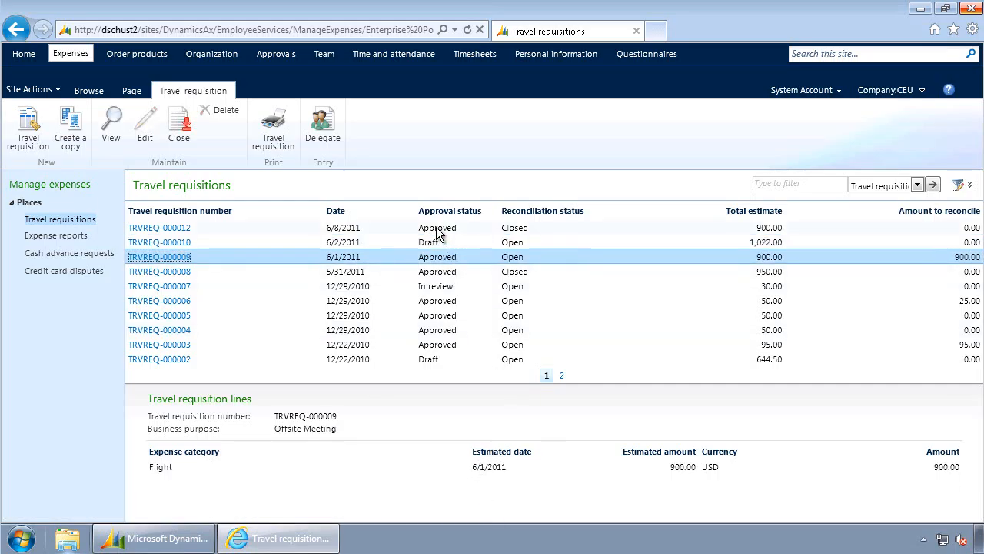
click(437, 229)
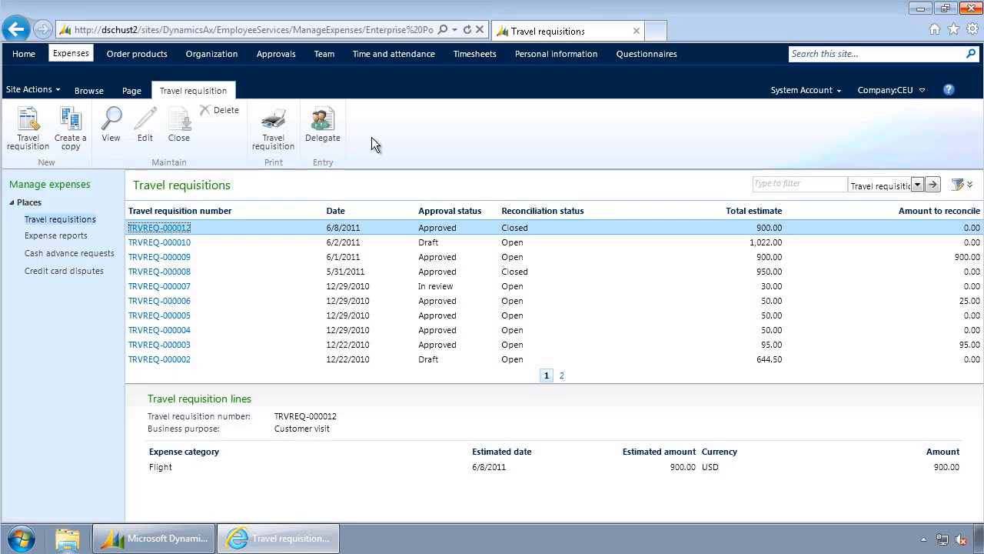
Create a new travel requisition with business purpose Customer visit and destination Seattle
click(30, 137)
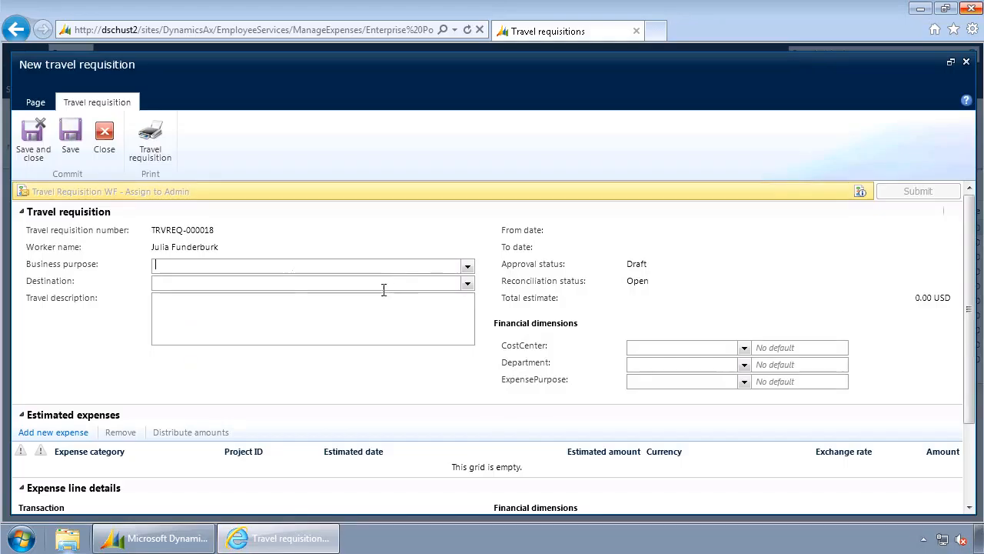
click(261, 268)
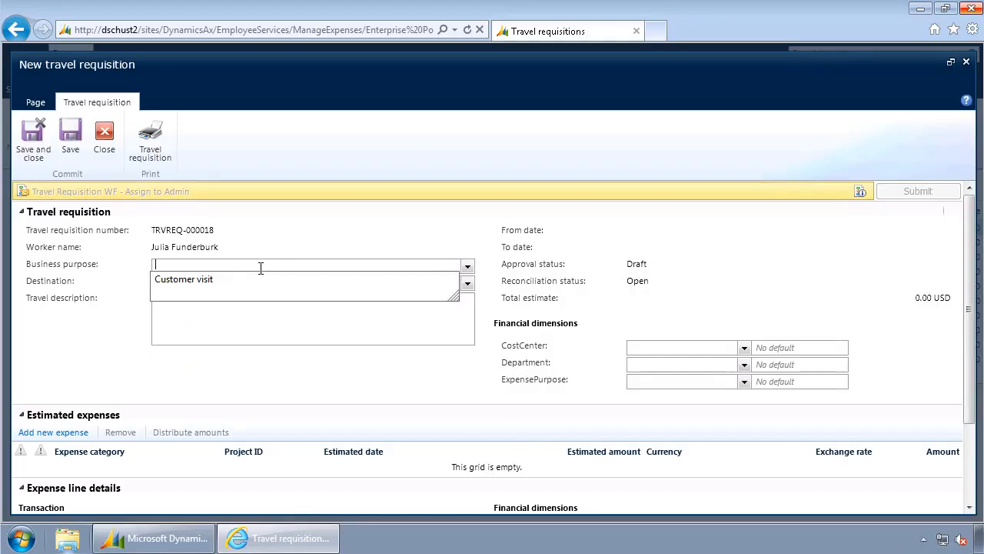
click(212, 279)
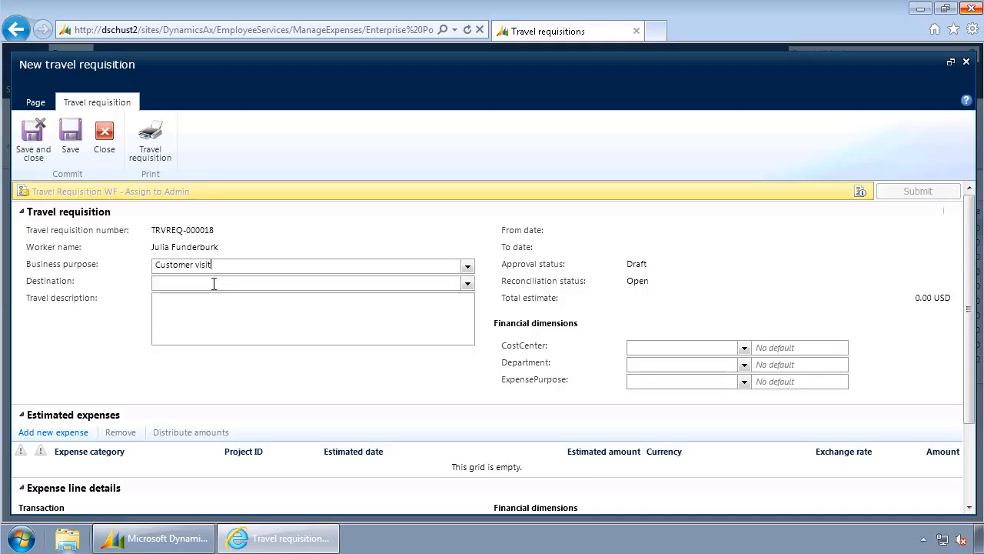
click(214, 283)
text(S)
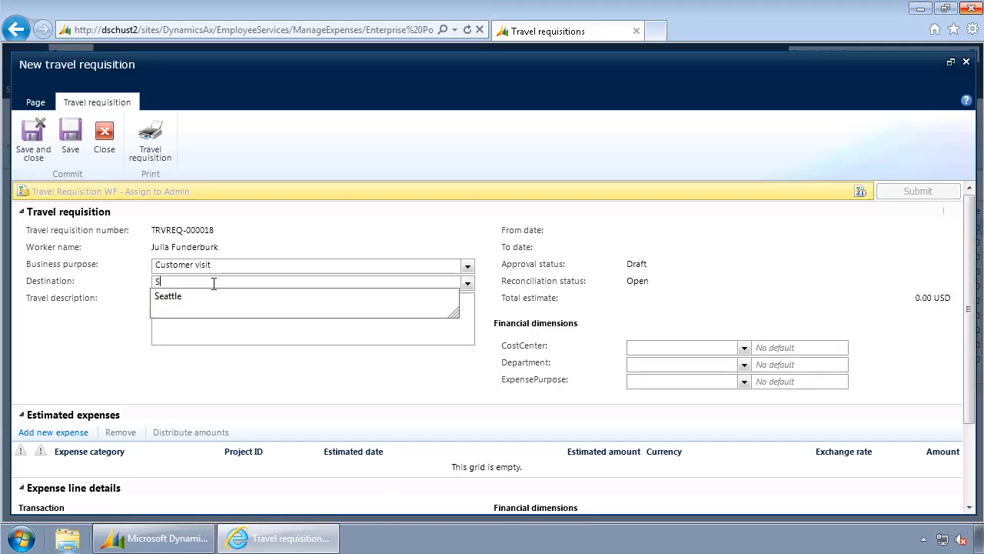
click(171, 296)
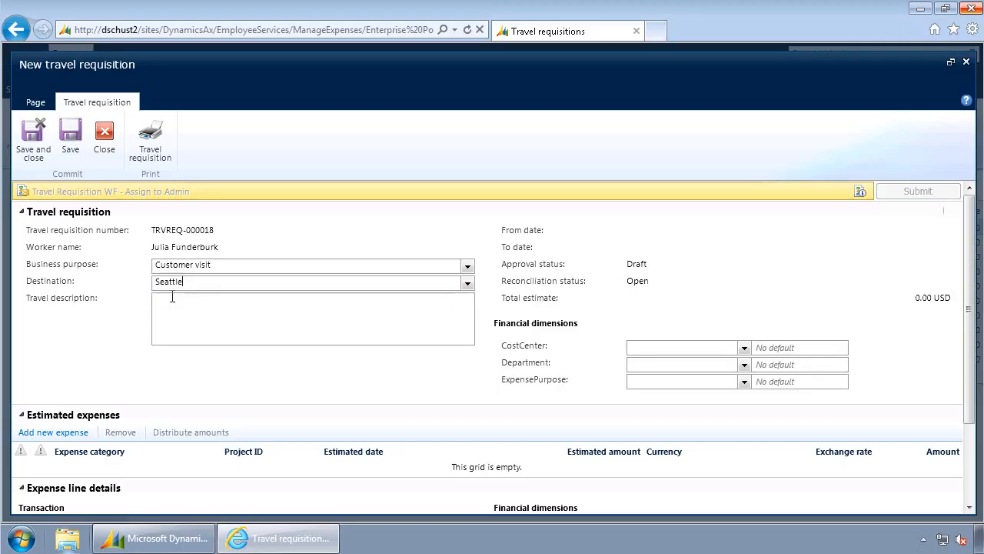
click(213, 330)
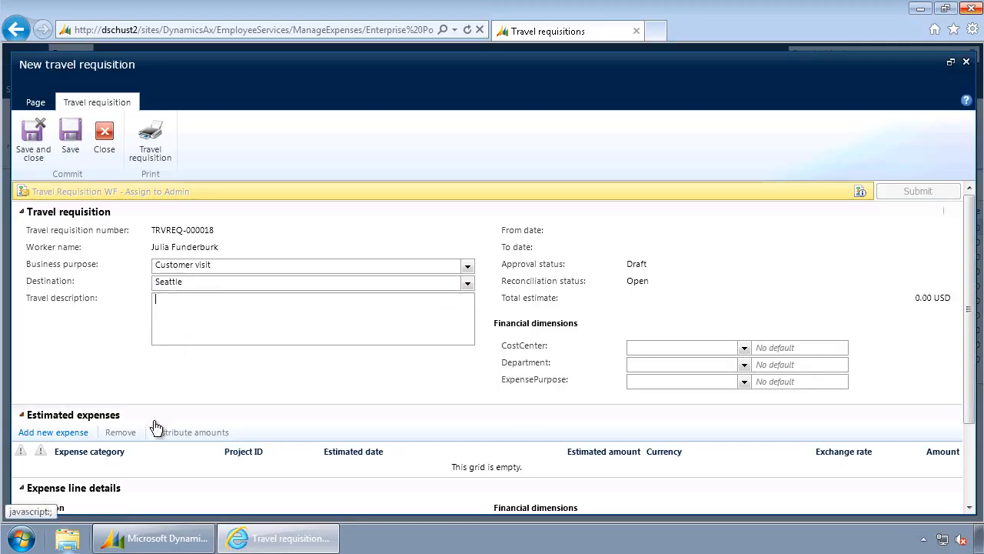
Add a Flight estimated expense dated 6/10/2011 for 1200 USD and save the line
click(65, 436)
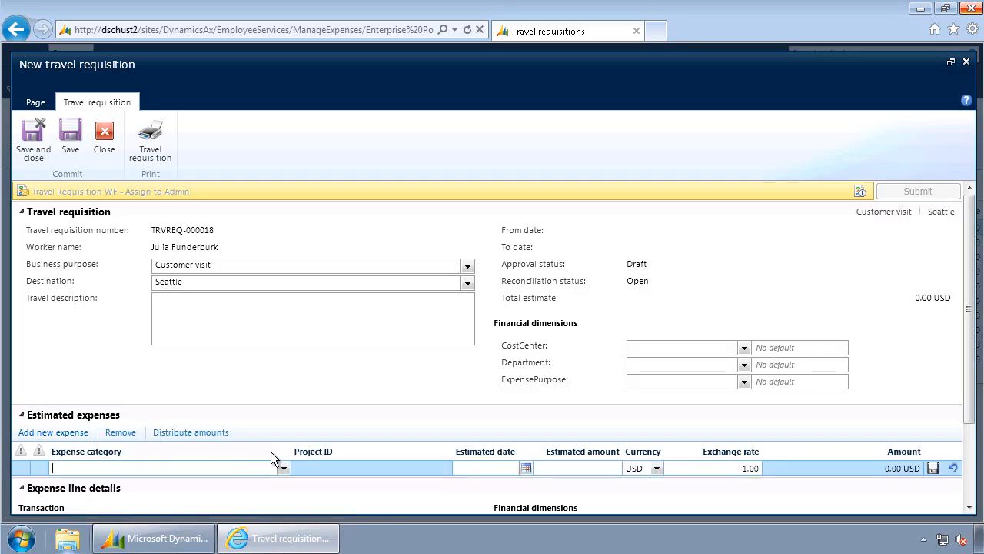
click(282, 468)
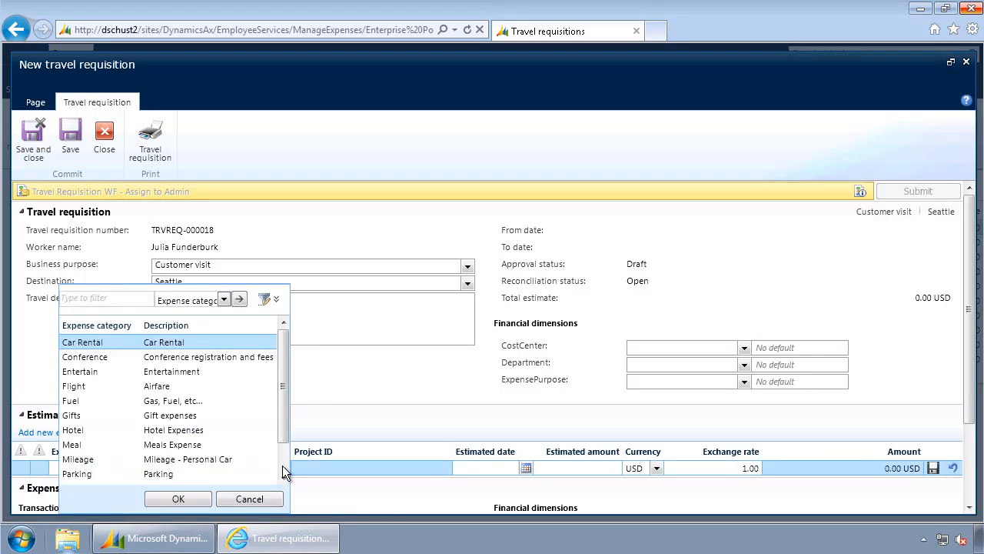
click(83, 385)
click(180, 497)
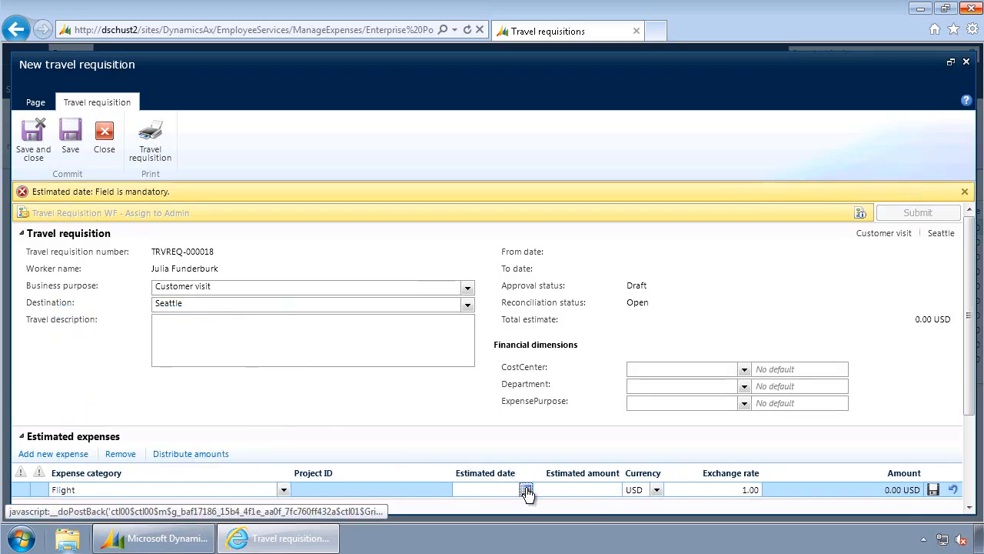
click(525, 490)
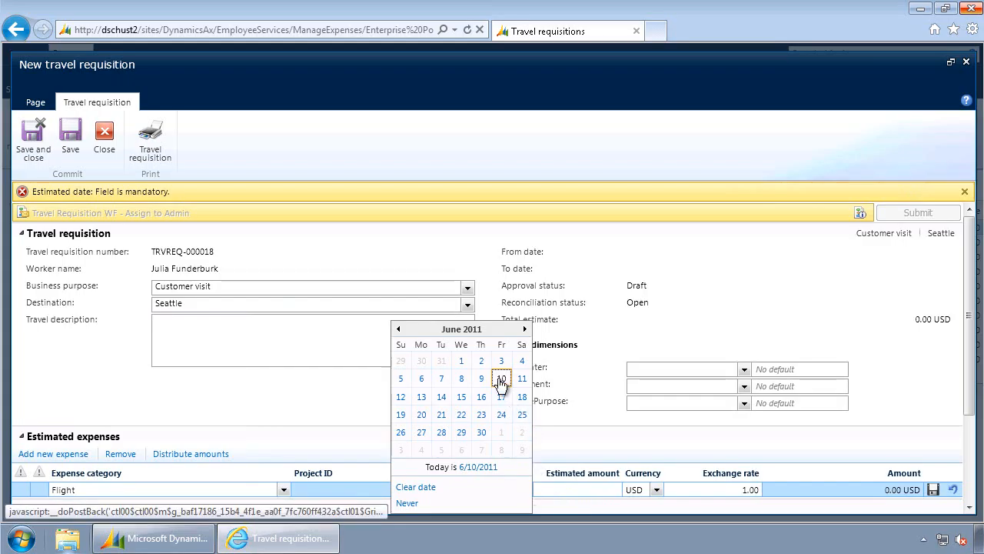
key(Return)
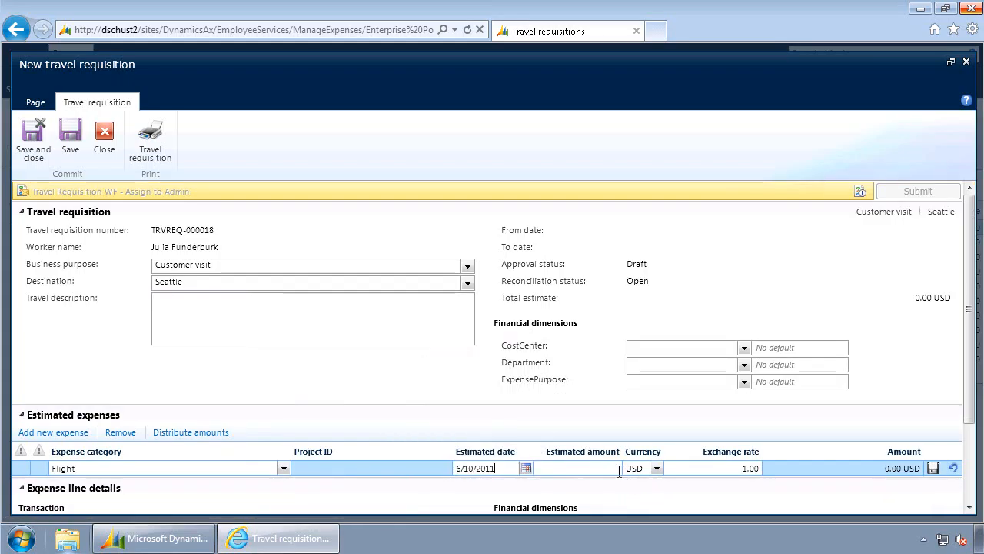
click(605, 469)
text(1200)
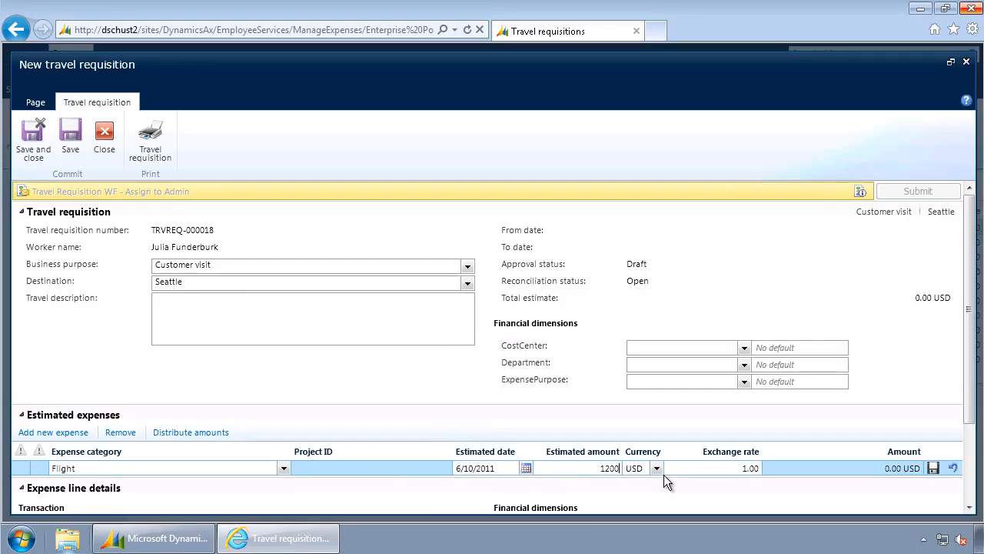
key(Tab)
click(933, 468)
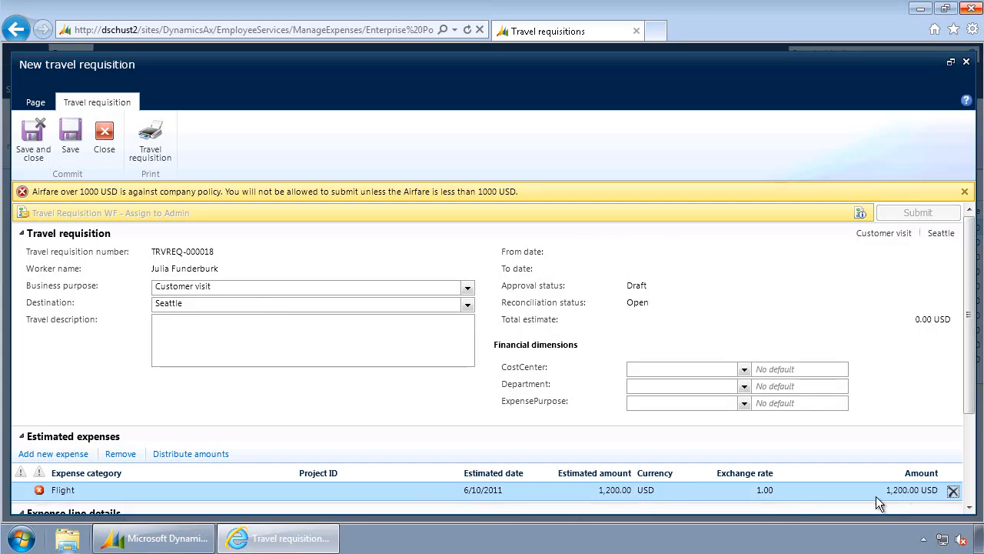
Set the Flight line's estimated amount to 800 USD and save the line
click(677, 486)
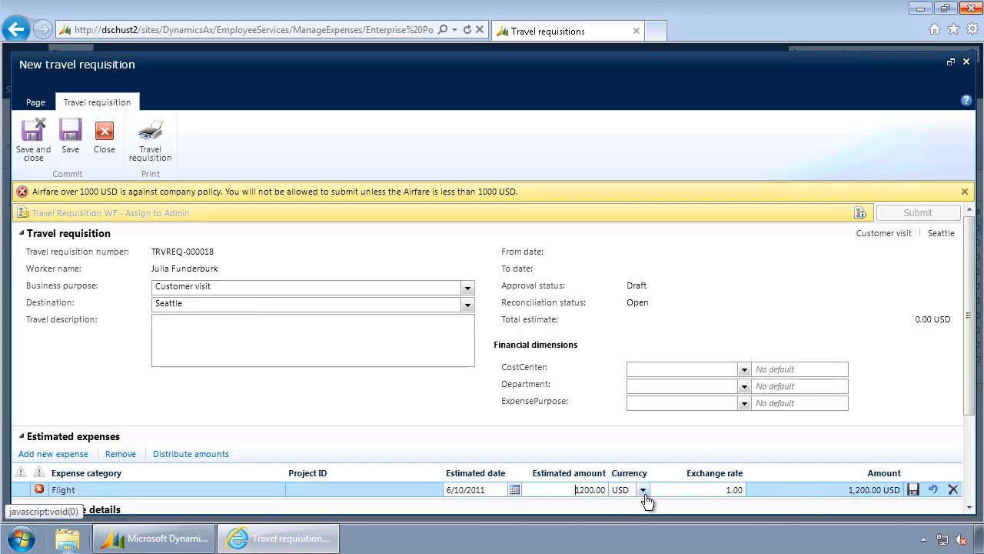
key(Delete)
key(Delete)
text(8)
key(Tab)
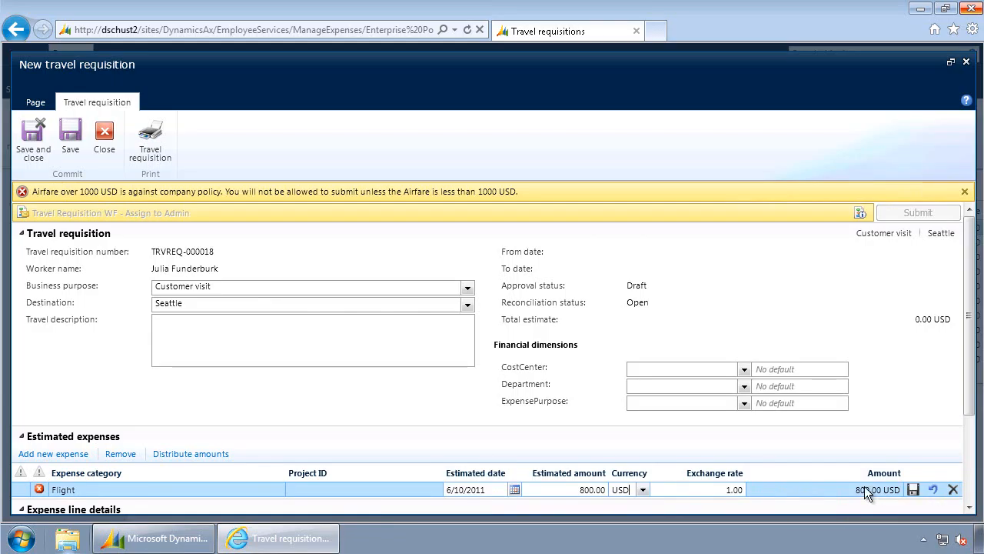
click(914, 490)
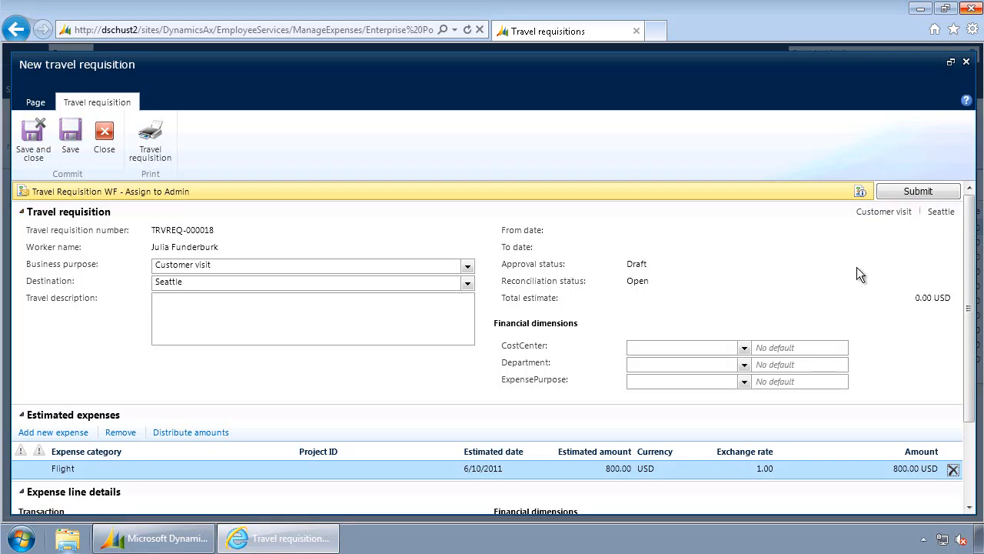
Submit the travel requisition to the workflow without a comment and select it in the requisitions list
click(916, 192)
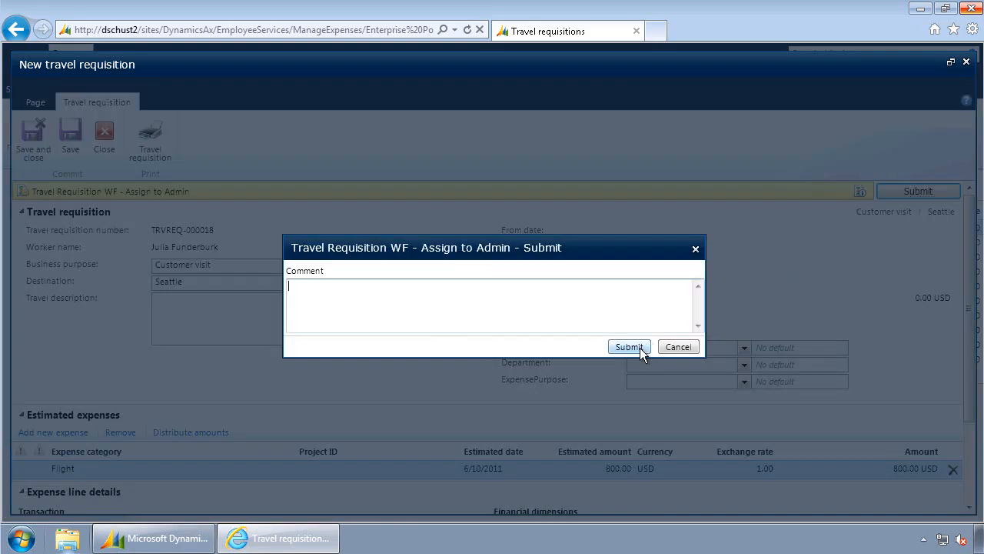
click(640, 347)
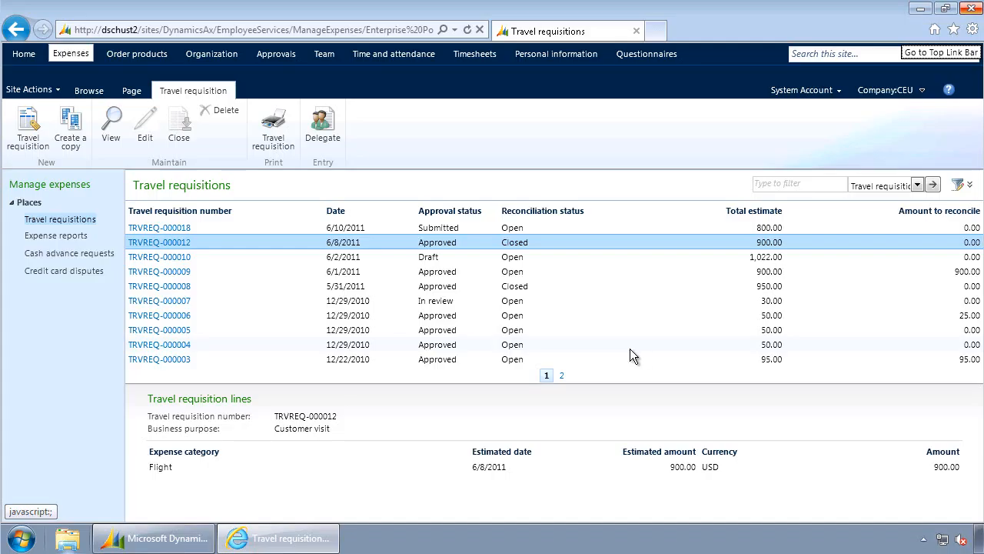
click(342, 228)
Open the newly submitted travel requisition from the approvals work list and approve it without a comment
click(275, 54)
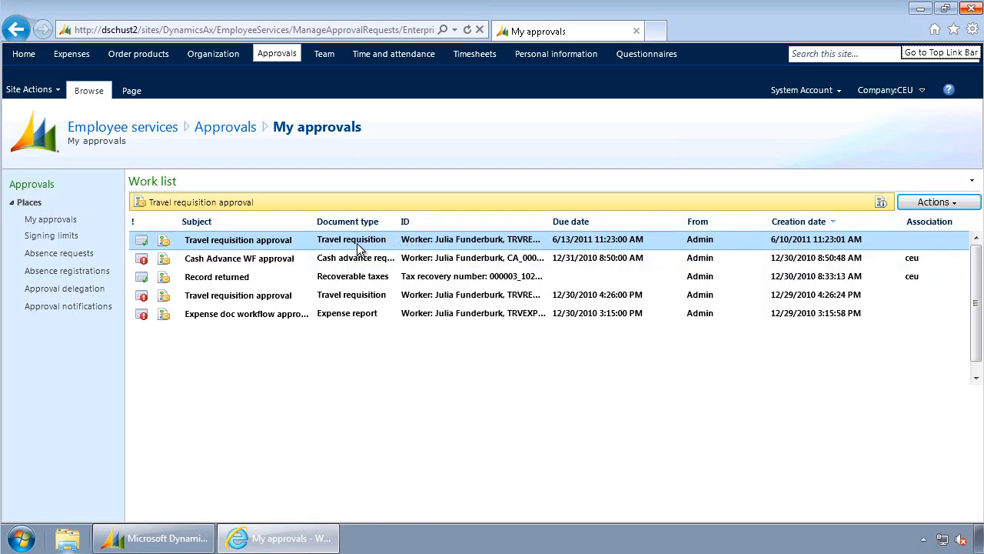
click(956, 206)
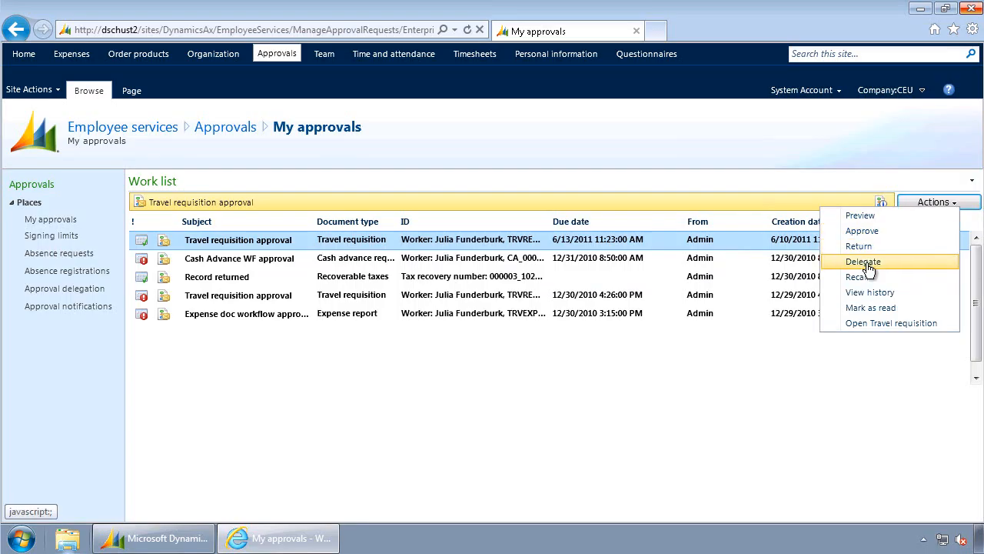
click(894, 324)
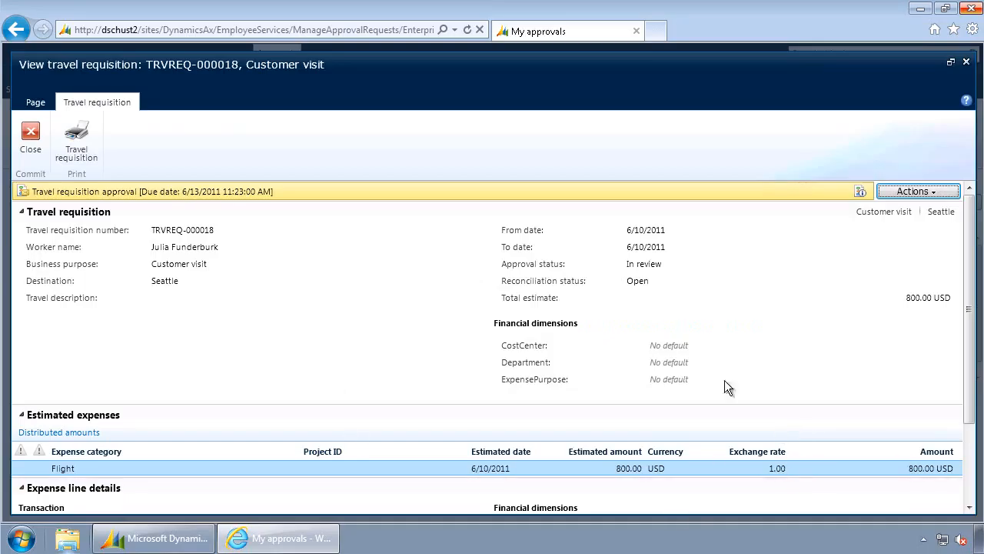
click(934, 191)
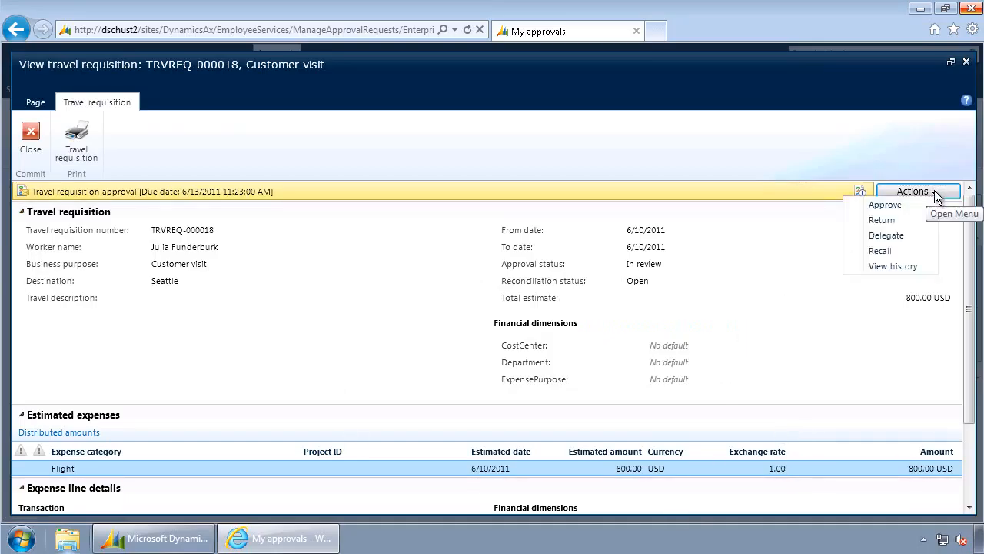
click(884, 204)
click(626, 346)
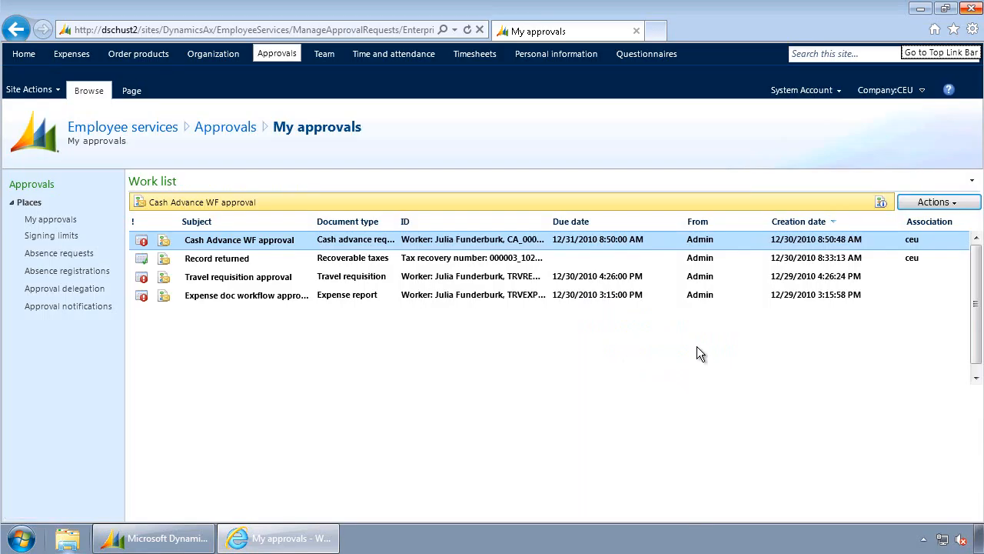
Go to the expense reports and review the details of the reports created on 5/31/2011 and 6/8/2011
click(71, 53)
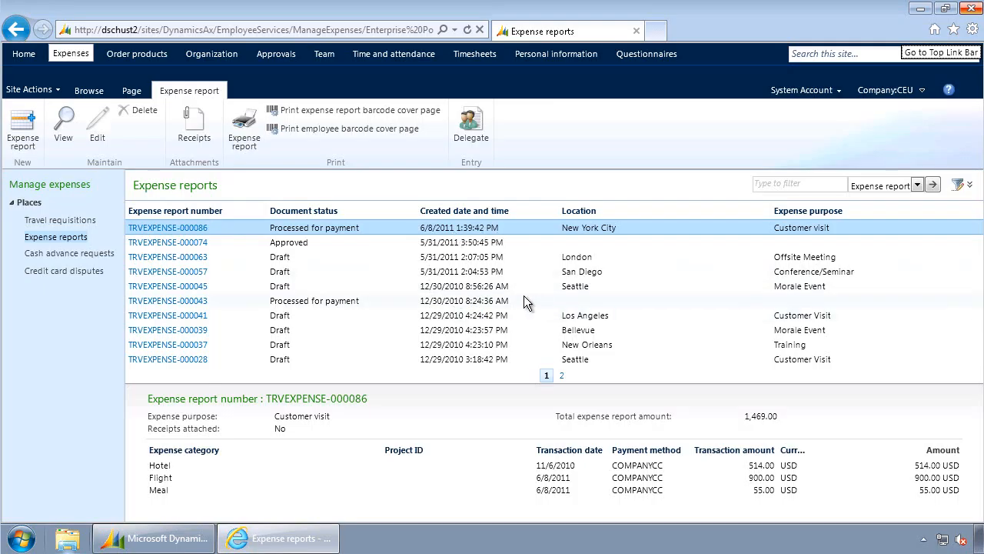
click(306, 244)
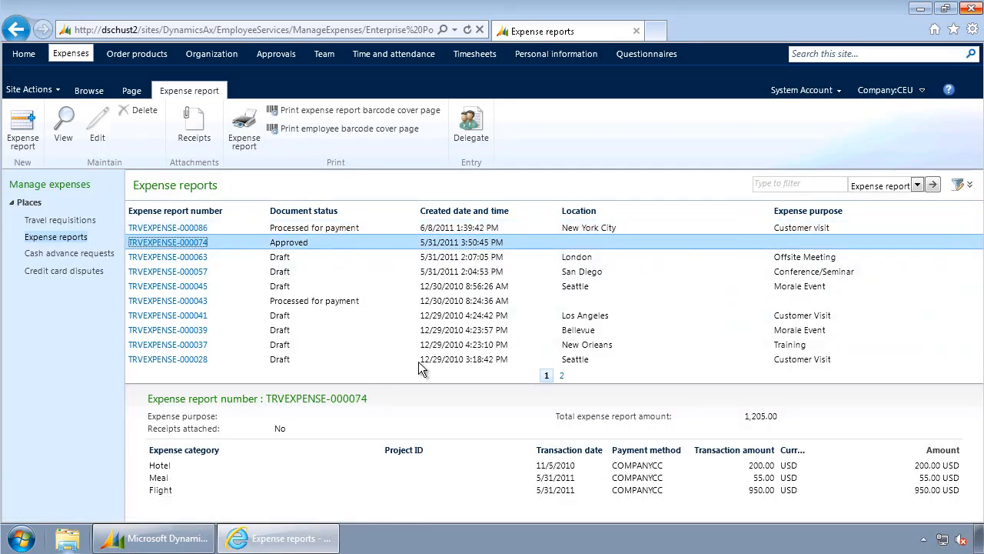
click(239, 257)
click(230, 227)
Create a new expense report from the unreconciled Hilton Hotels expense and collapse its itemized lines
click(23, 131)
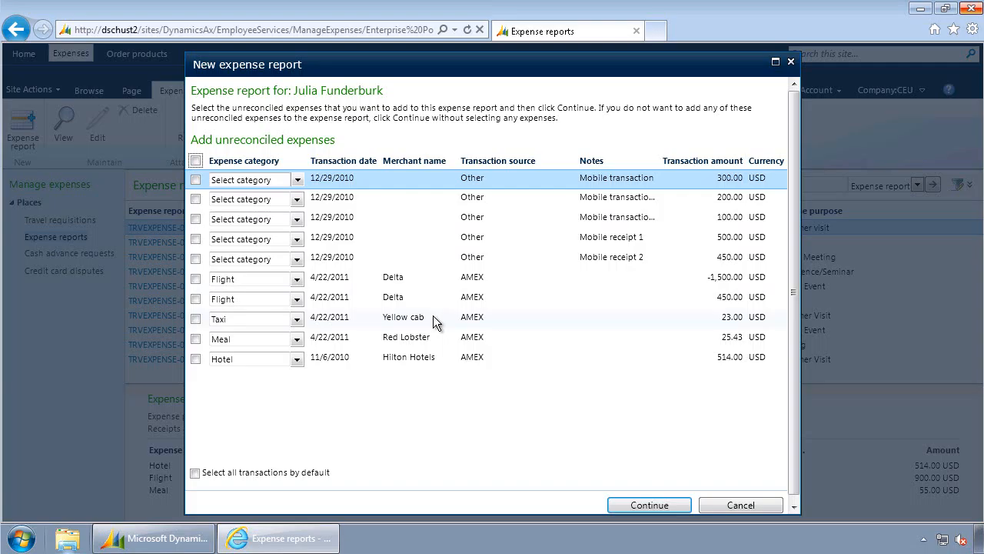
click(195, 359)
click(666, 504)
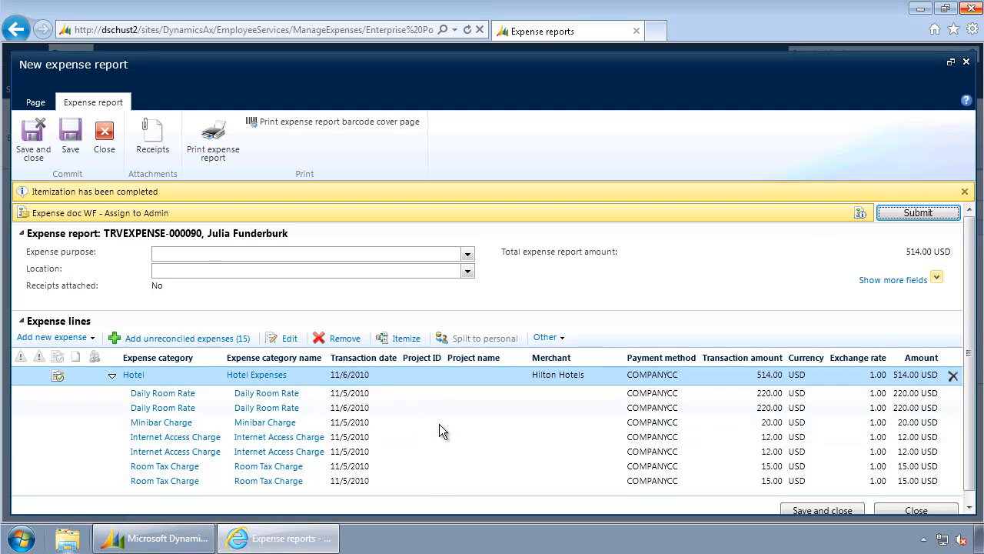
click(112, 378)
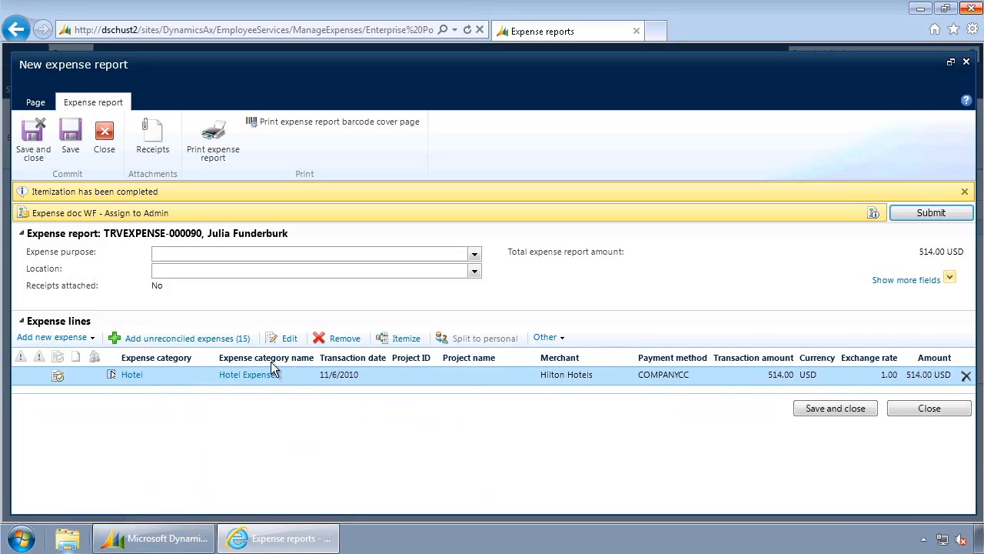
Add a Meal expense line dated 6/10/2011 with a transaction amount of 55 USD and try to save it
click(80, 339)
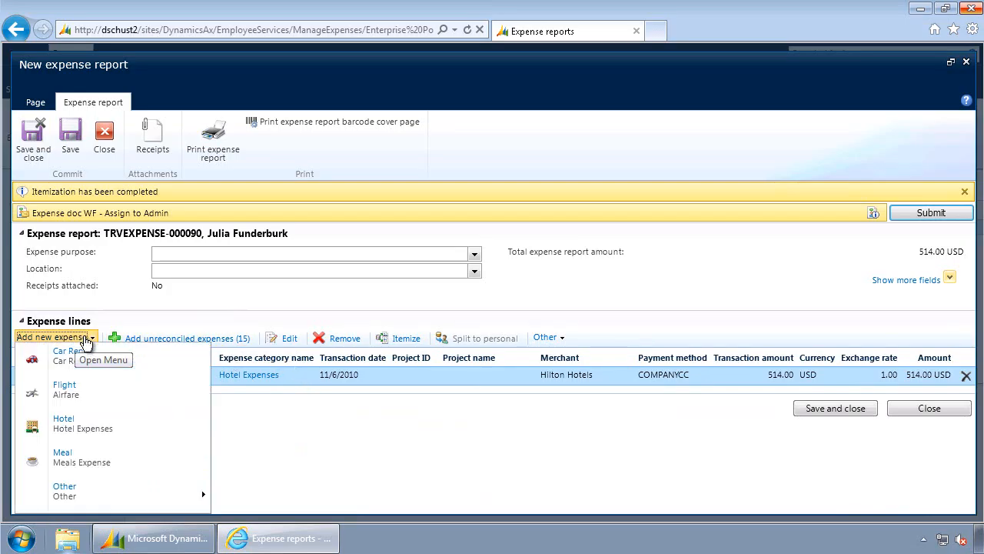
click(121, 457)
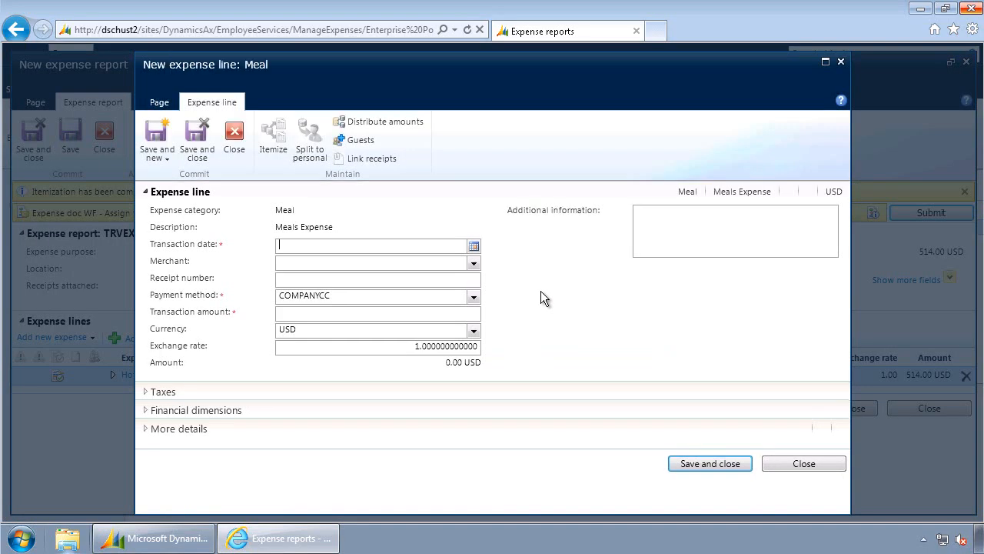
click(474, 248)
click(477, 312)
text(55)
click(707, 462)
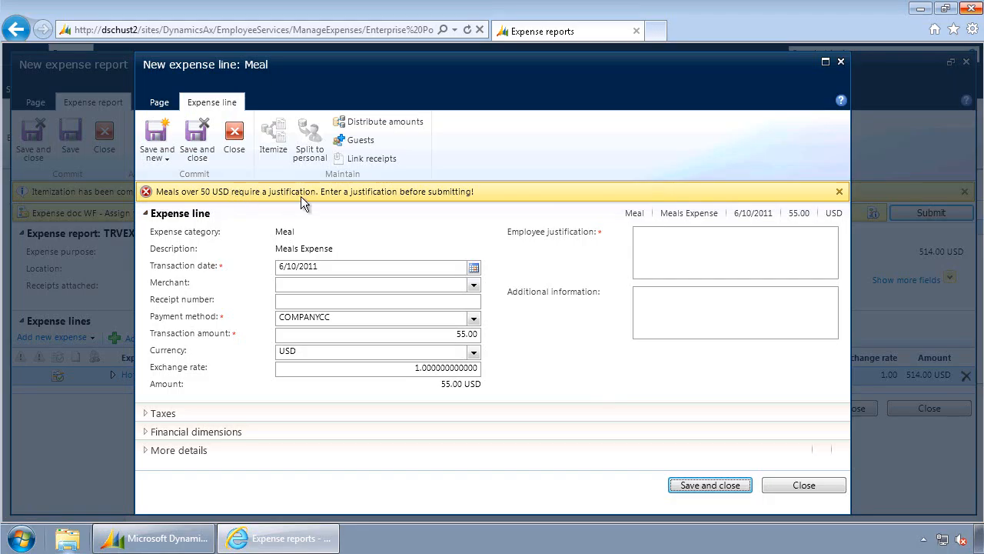
Enter the employee justification "Entertained the customer." for the meal expense line, then save and close the line
click(663, 240)
text(Entertained)
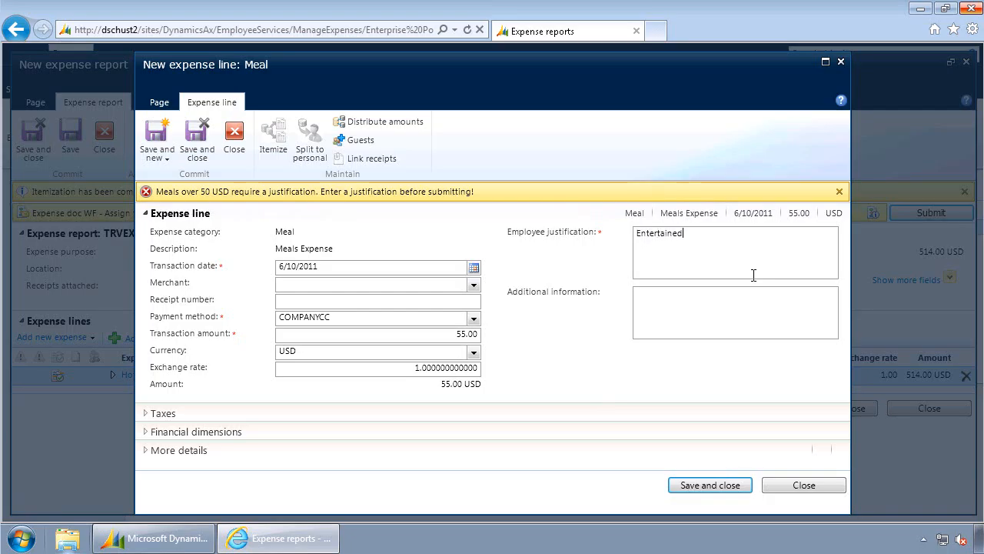
text( the customer.)
click(713, 485)
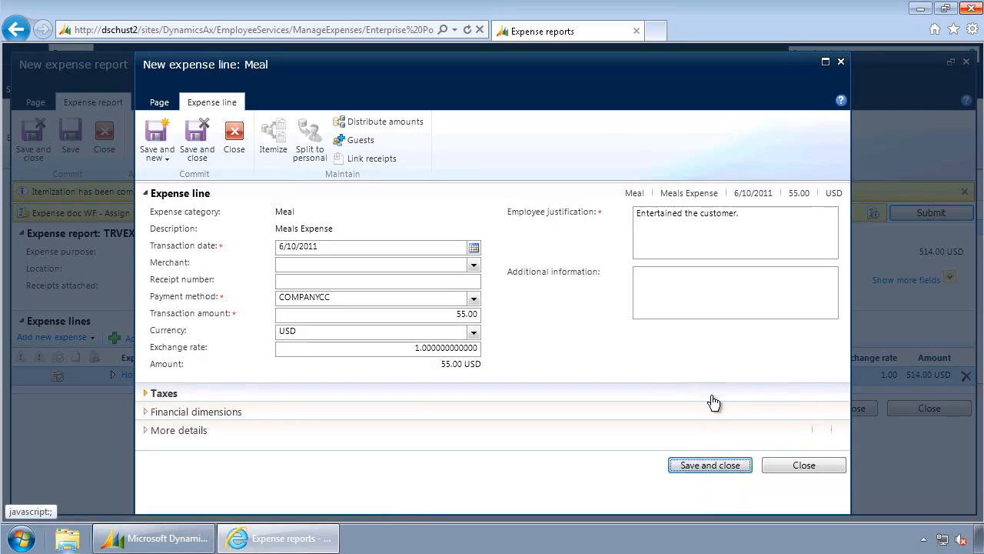
click(709, 465)
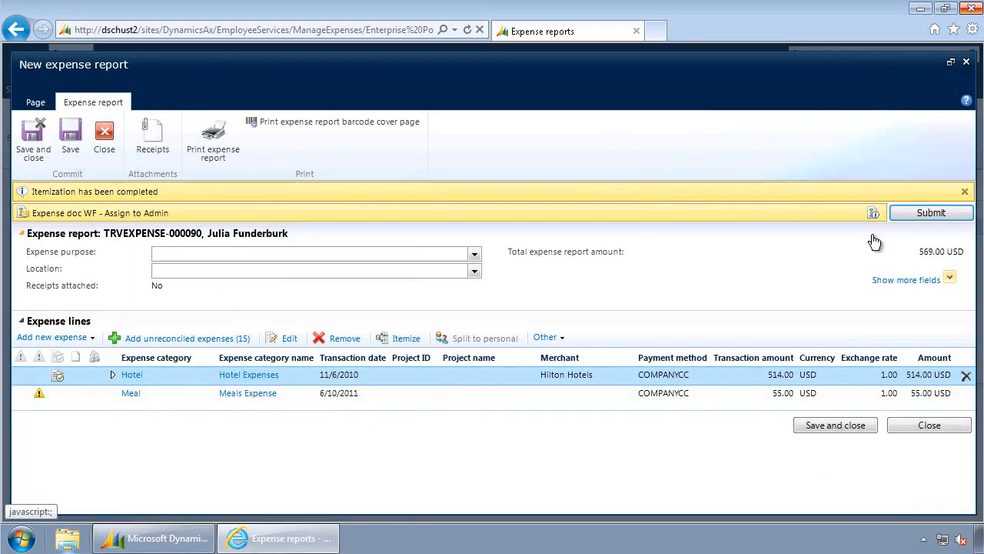
Submit the expense report to the workflow without a comment and select it in the expense reports list
click(934, 215)
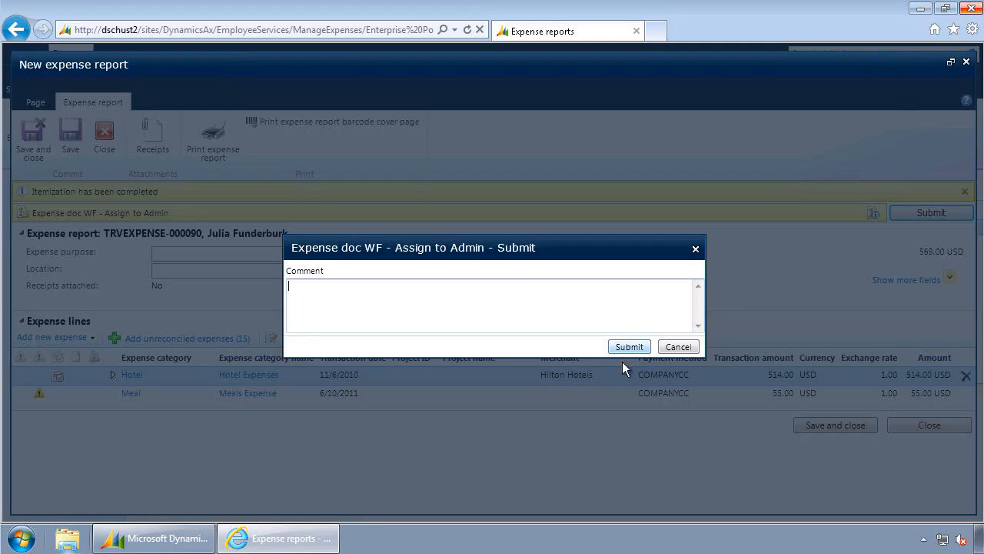
click(628, 347)
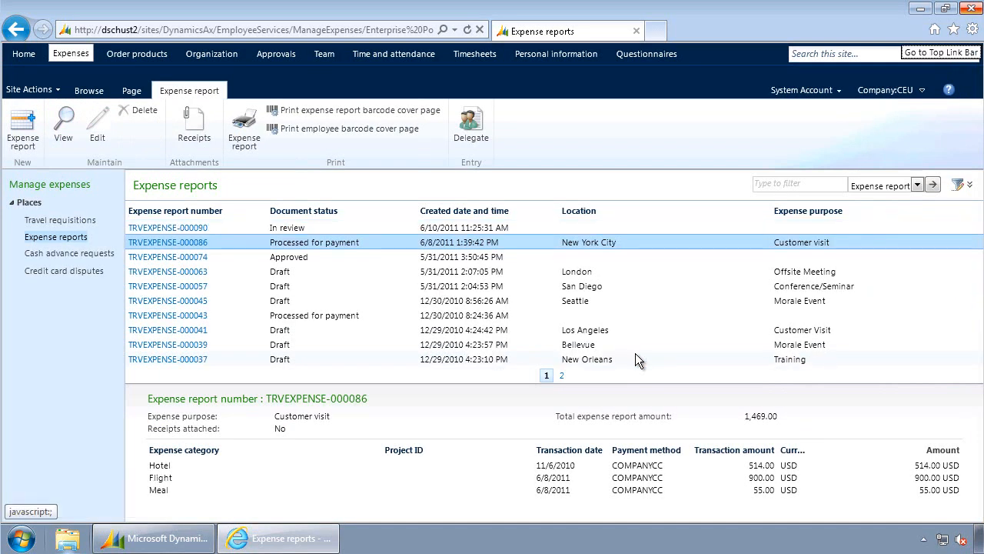
click(469, 229)
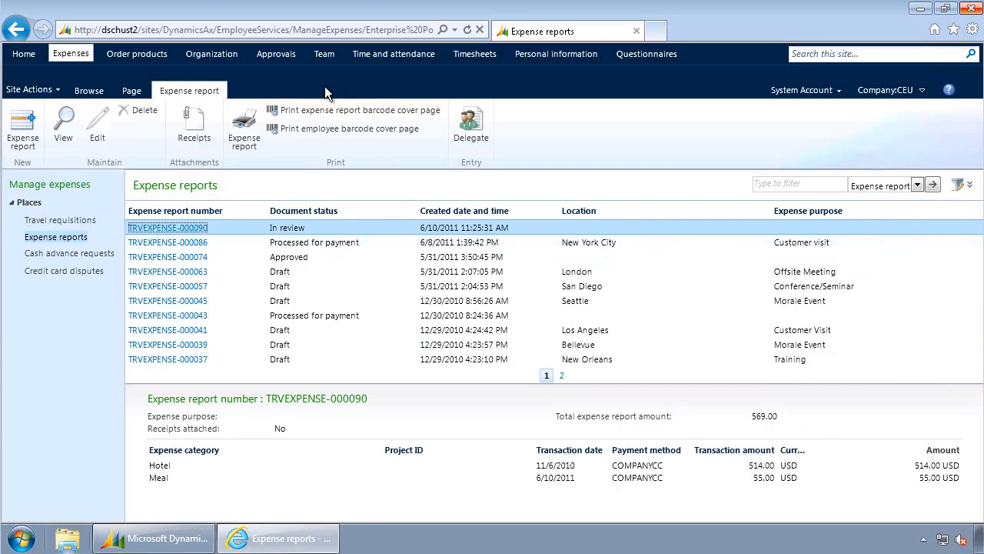
Open the newly submitted expense report from the approvals work list, review its lines and approve it without a comment
click(277, 61)
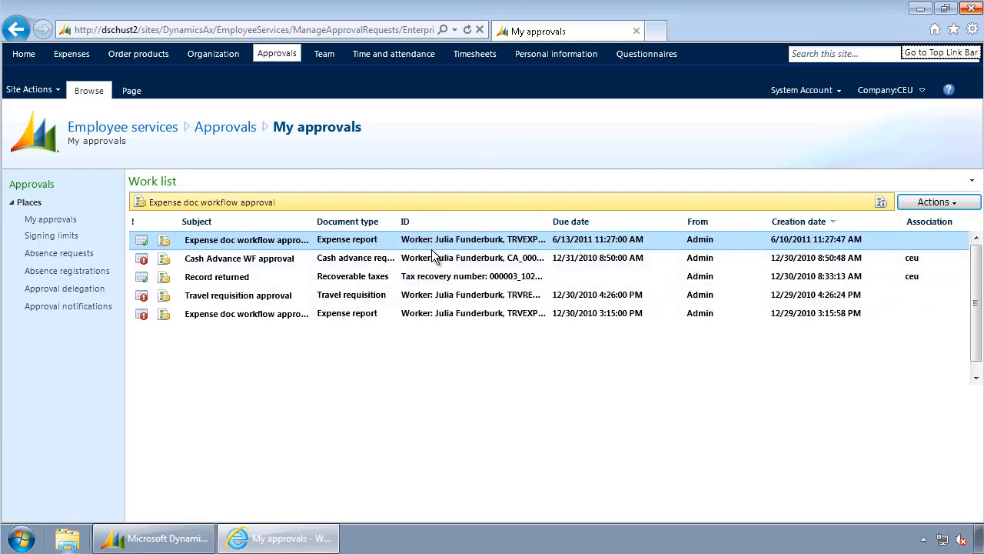
click(957, 204)
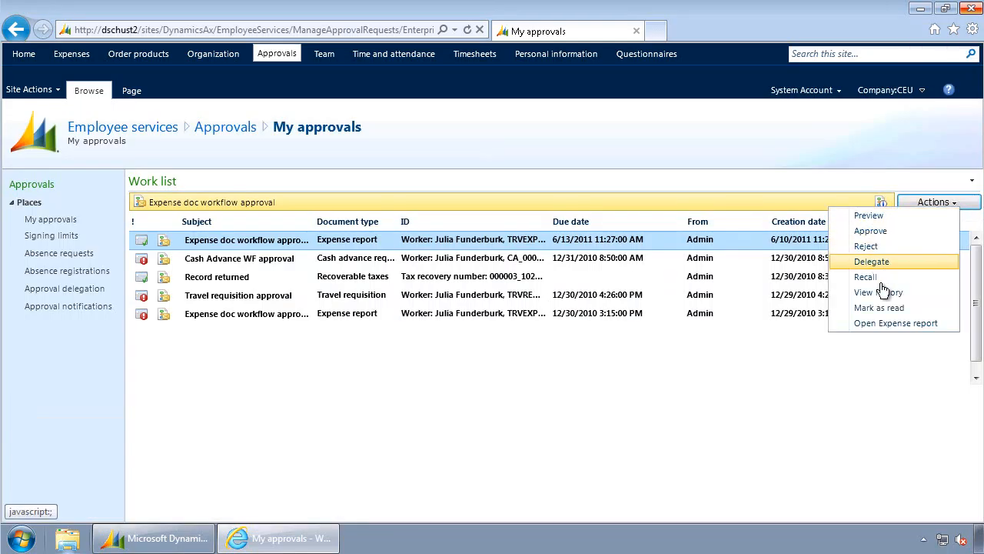
click(889, 329)
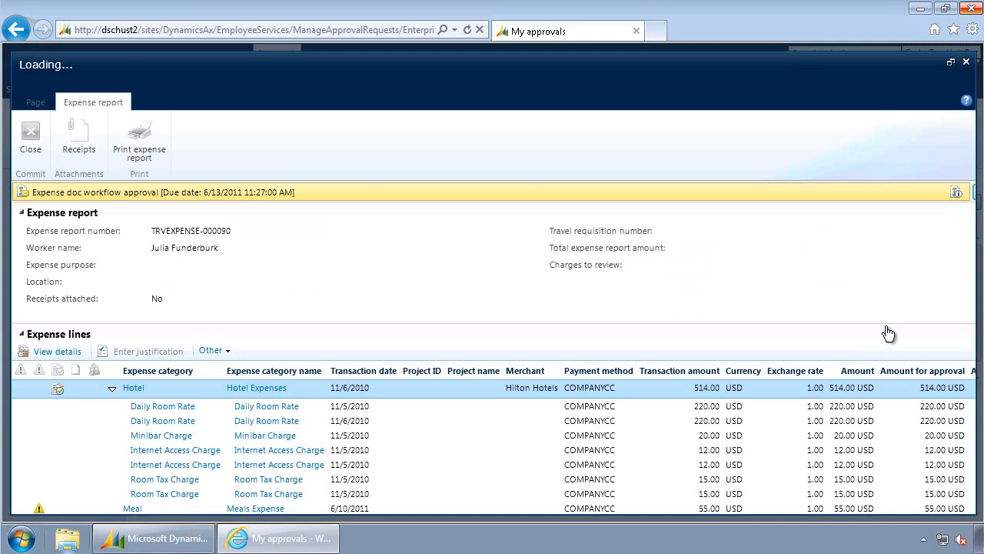
drag(512, 507, 547, 507)
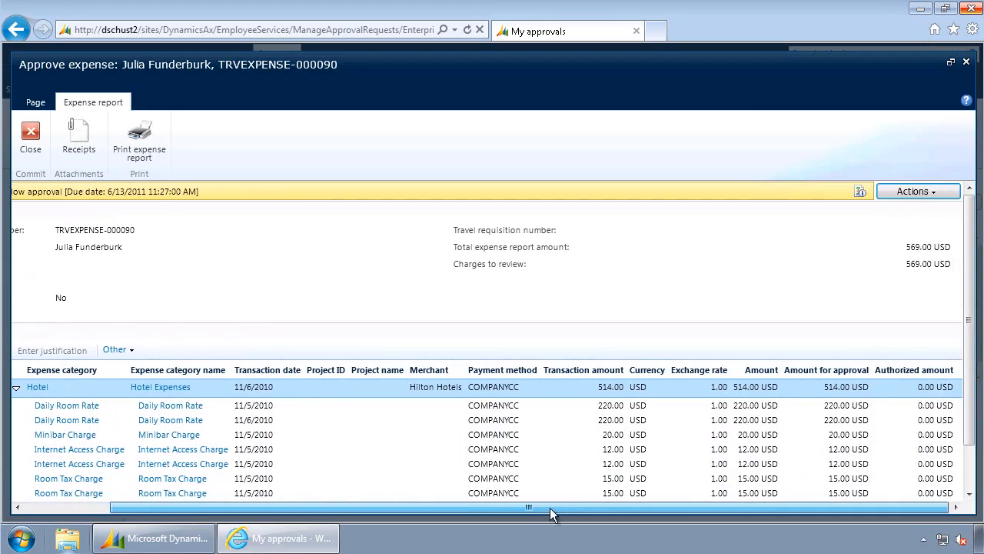
click(934, 190)
click(889, 202)
click(627, 347)
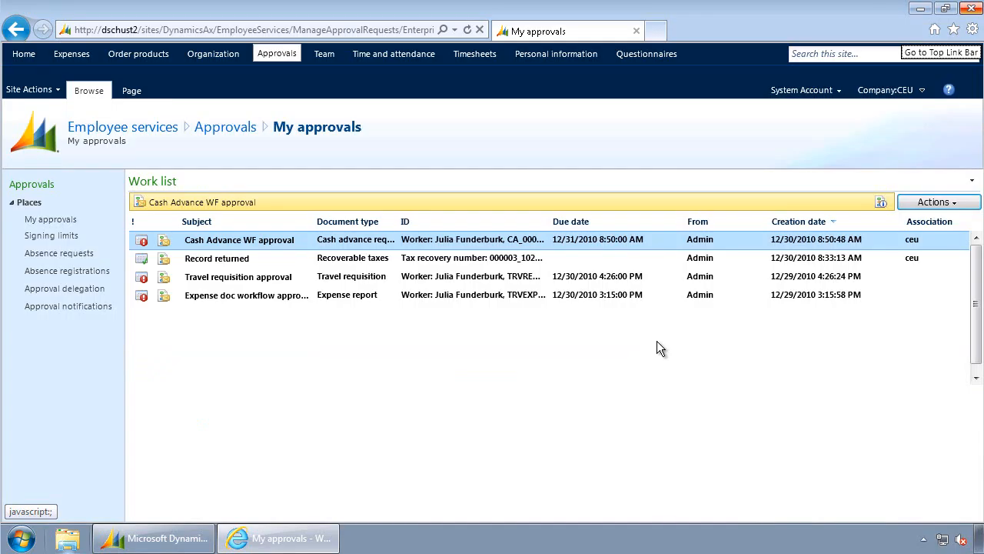
Switch to the Microsoft Dynamics AX client and post the approved expense report created on 6/10/2011 to the general ledger
click(164, 538)
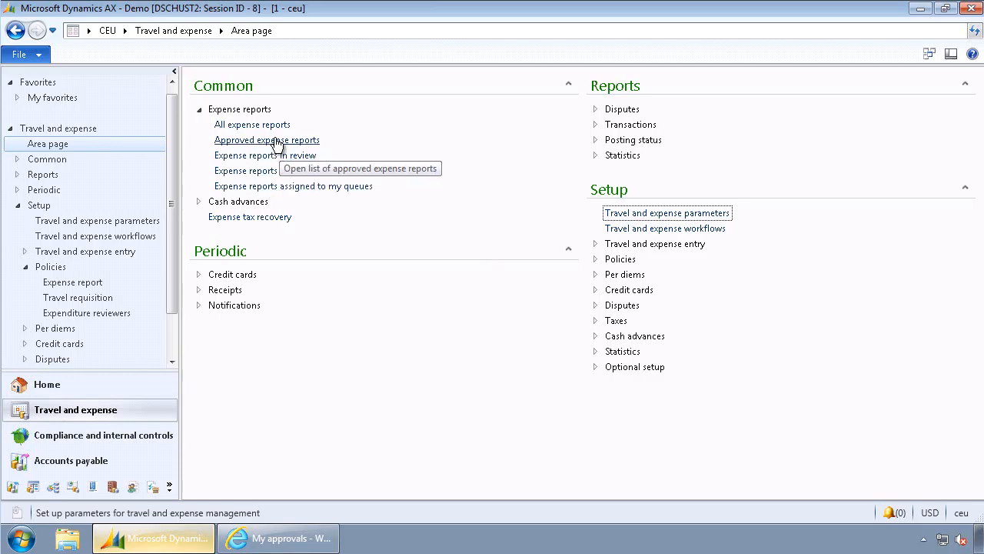
click(273, 140)
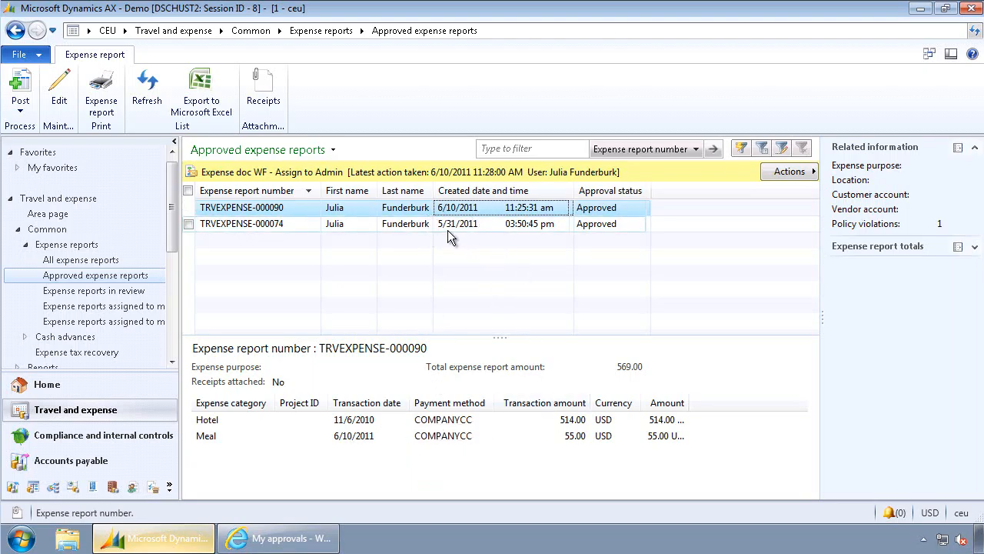
click(21, 108)
click(48, 129)
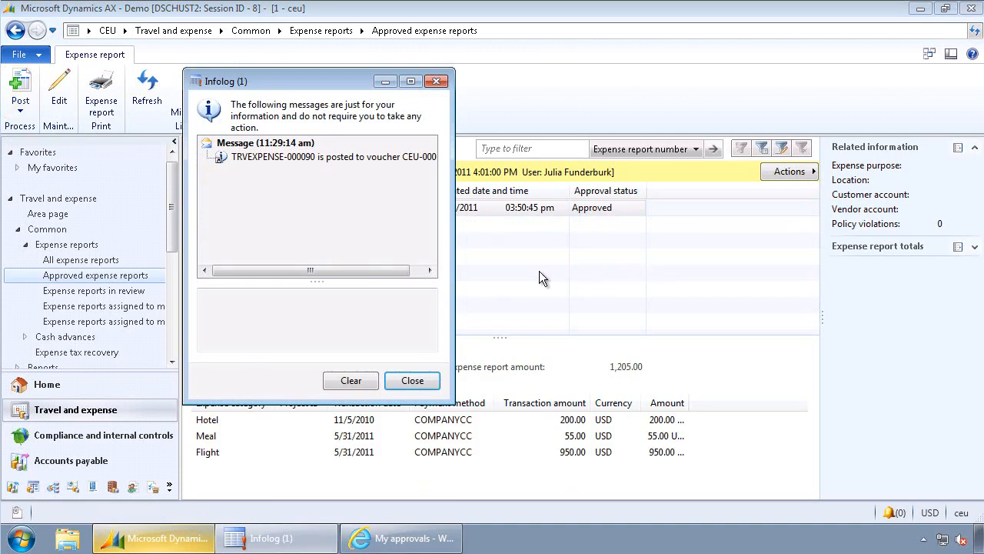
click(412, 381)
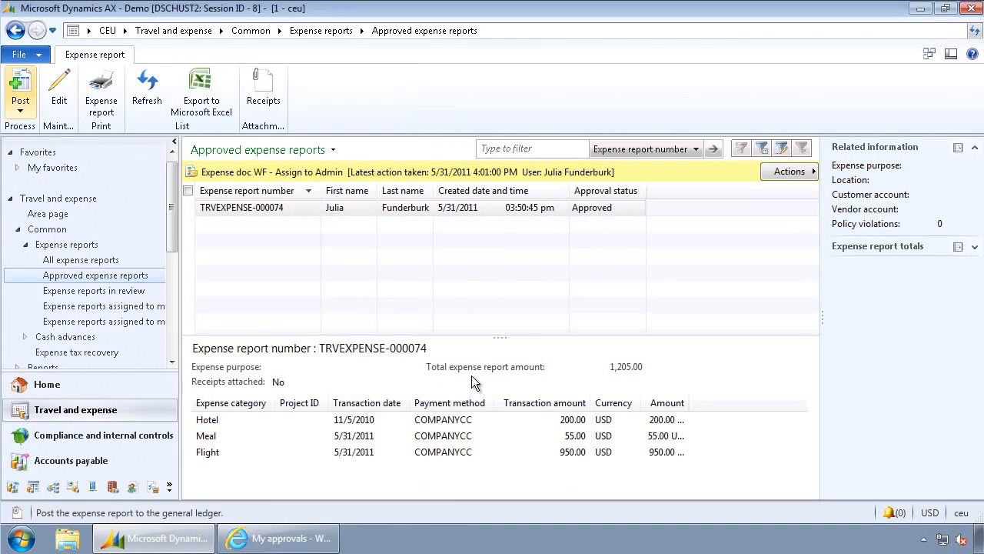
Open the Duplicate expenses audit policy under Compliance and internal controls and open its expense rule effective 6/1/2011
click(16, 30)
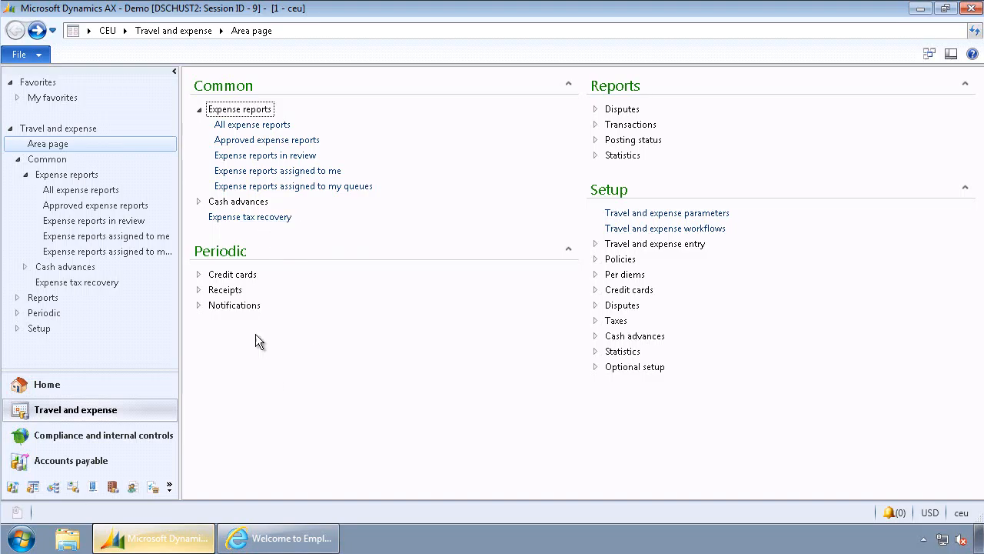
click(111, 435)
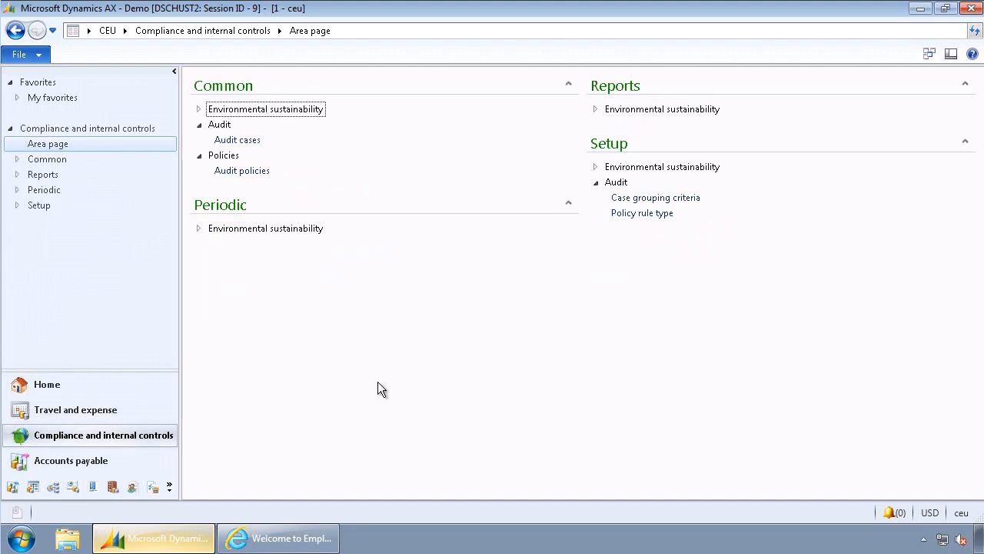
click(241, 170)
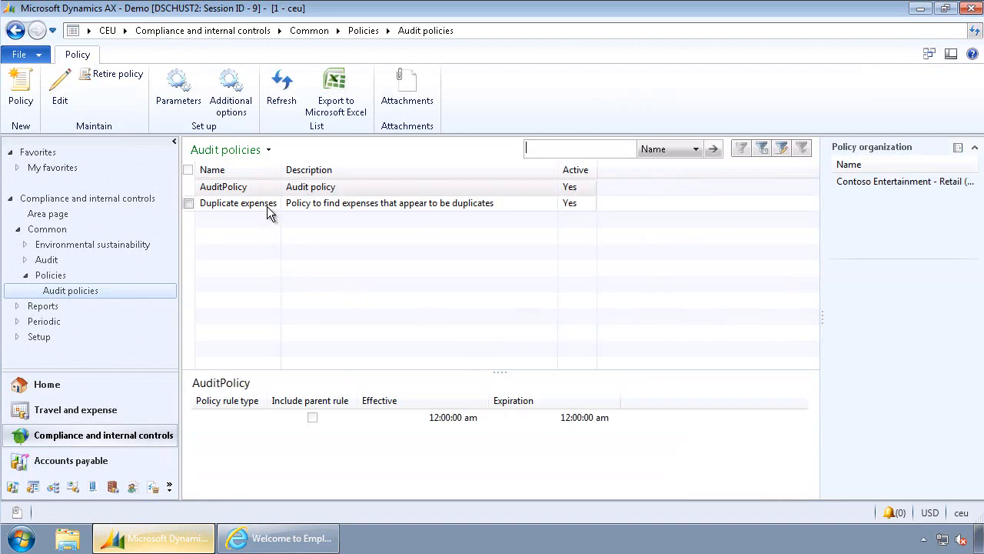
click(268, 204)
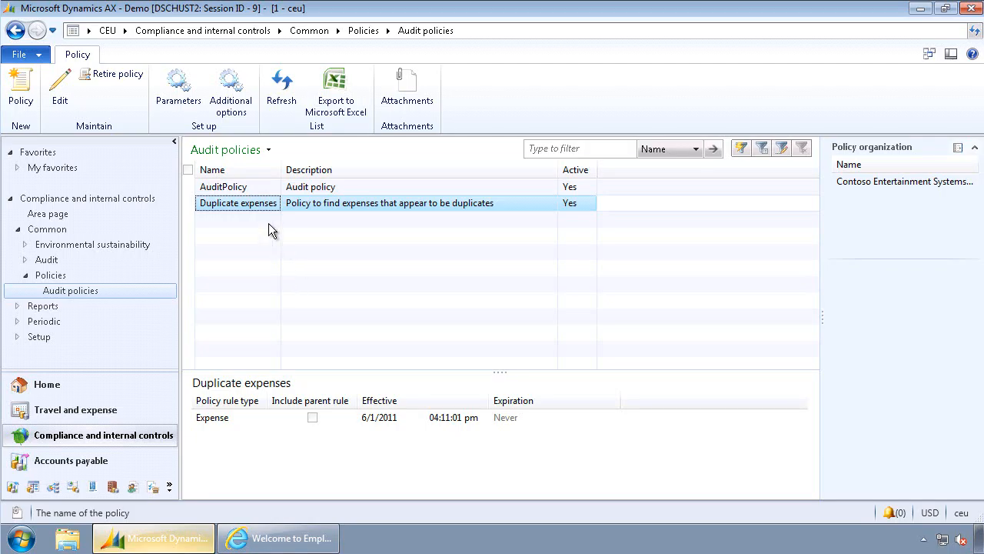
double_click(262, 204)
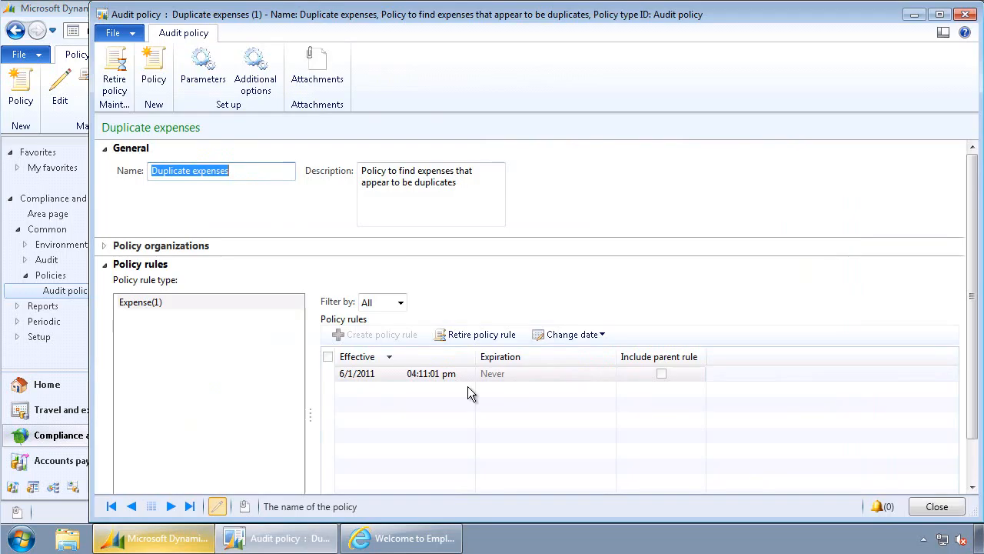
double_click(450, 373)
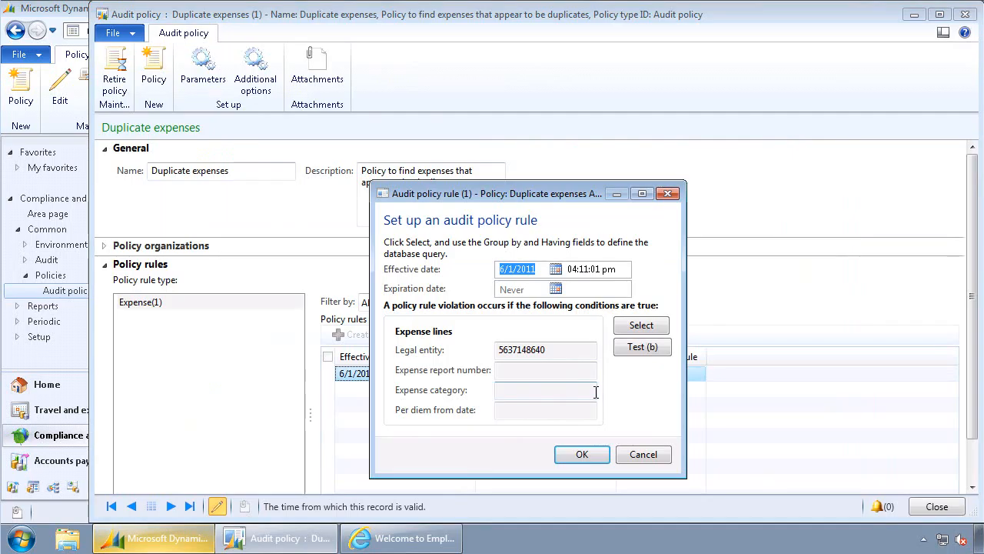
Test the audit policy rule on documents dated 5/31/2011 to 6/2/2011 and narrow the Worker column in the results
click(643, 350)
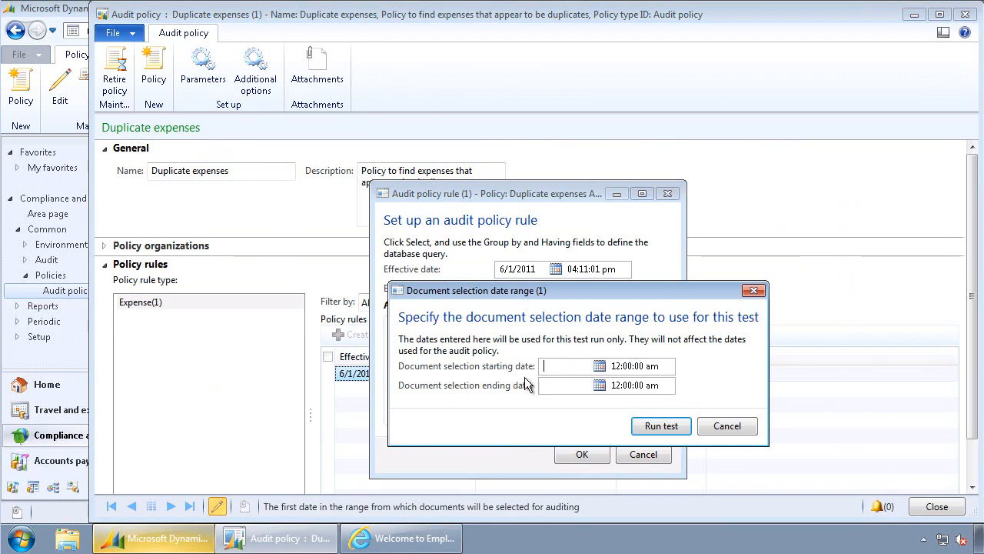
click(599, 366)
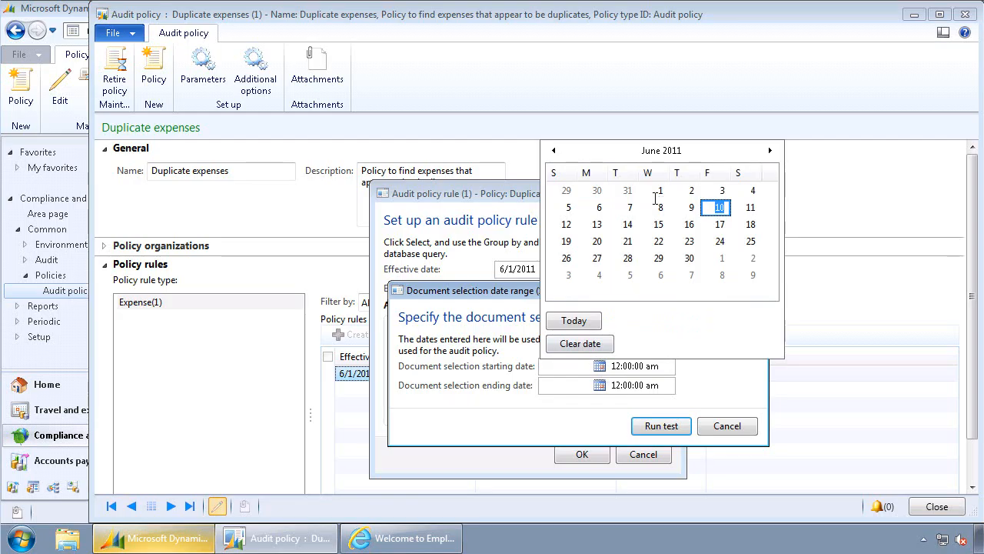
click(628, 190)
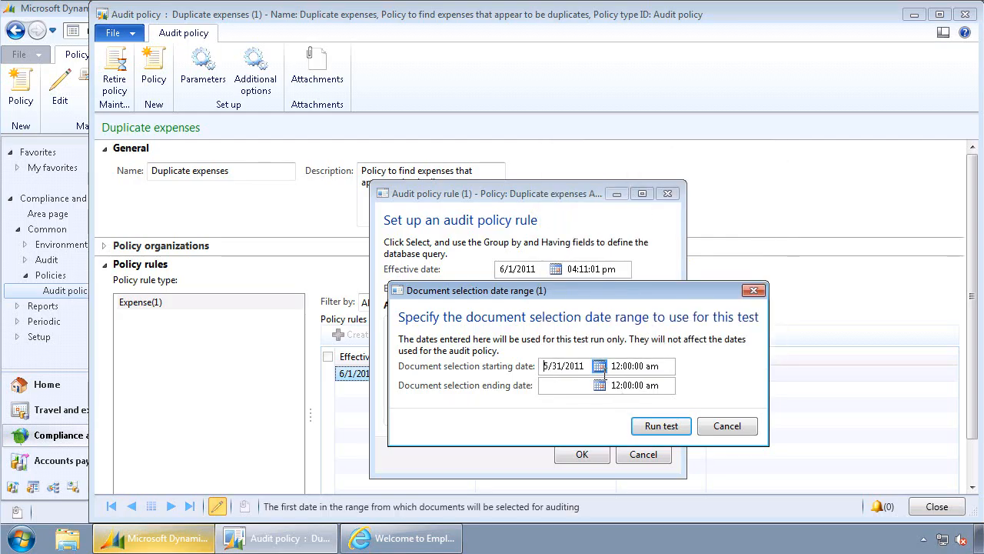
click(598, 382)
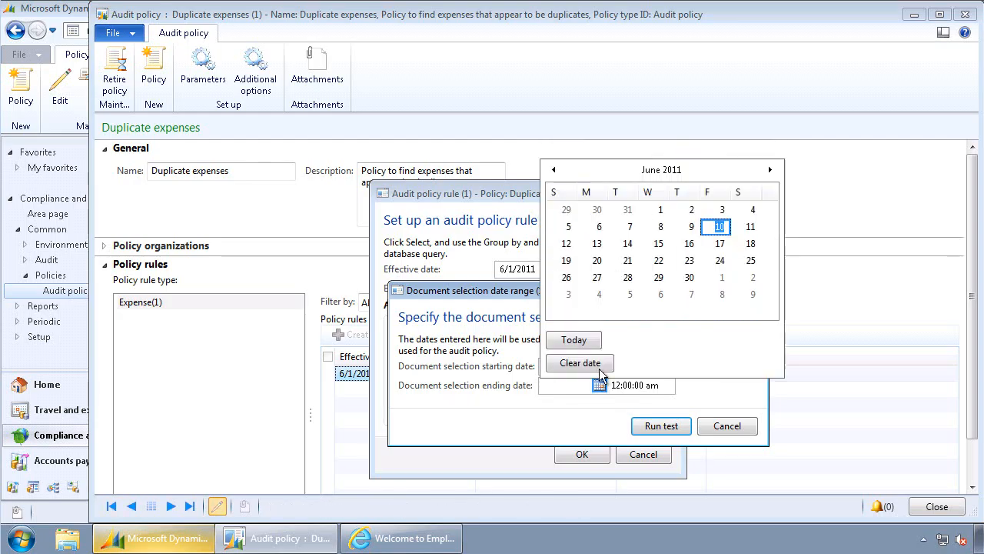
click(691, 209)
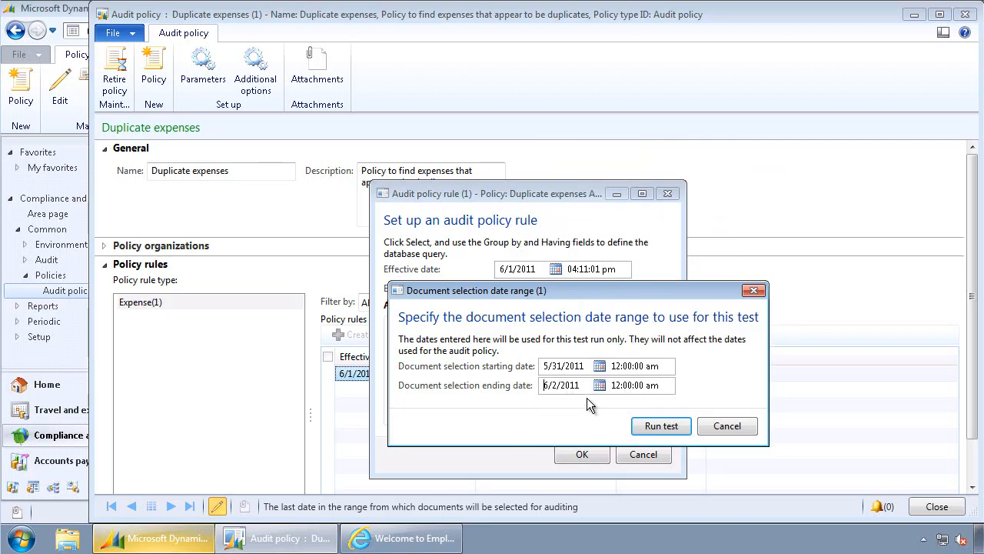
click(661, 426)
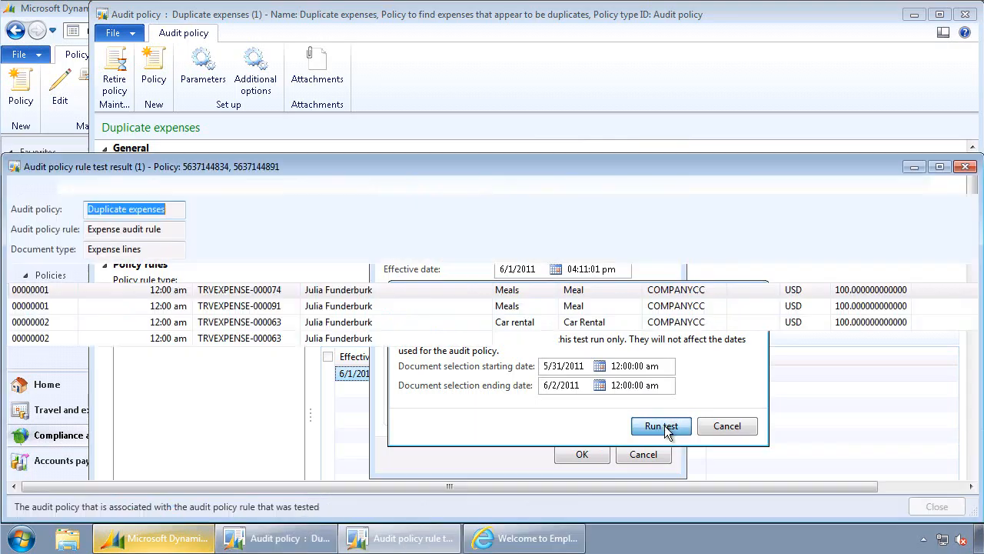
drag(492, 272, 438, 273)
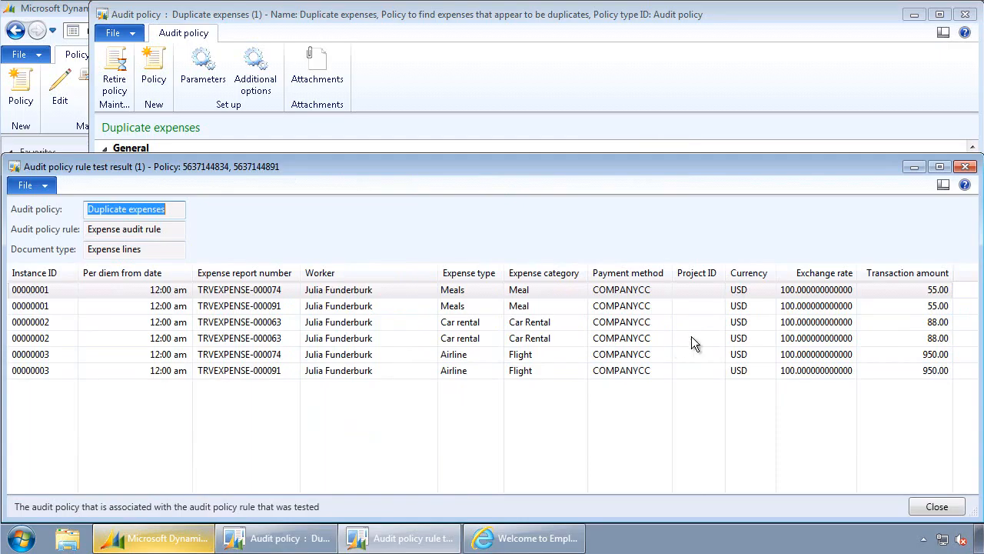